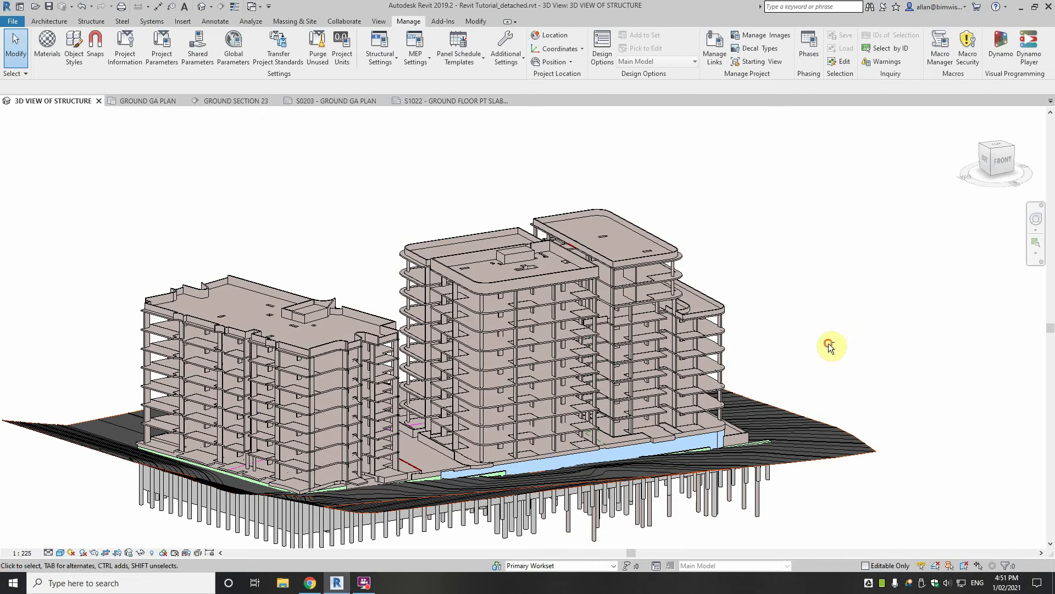
Look over the structure in 3D, and locate the 330 slab near grids P and 9 in the ground GA plan.
{"action": "middle_click_drag", "start_coordinate": [824, 344], "coordinate": [539, 341], "text": "shift"}
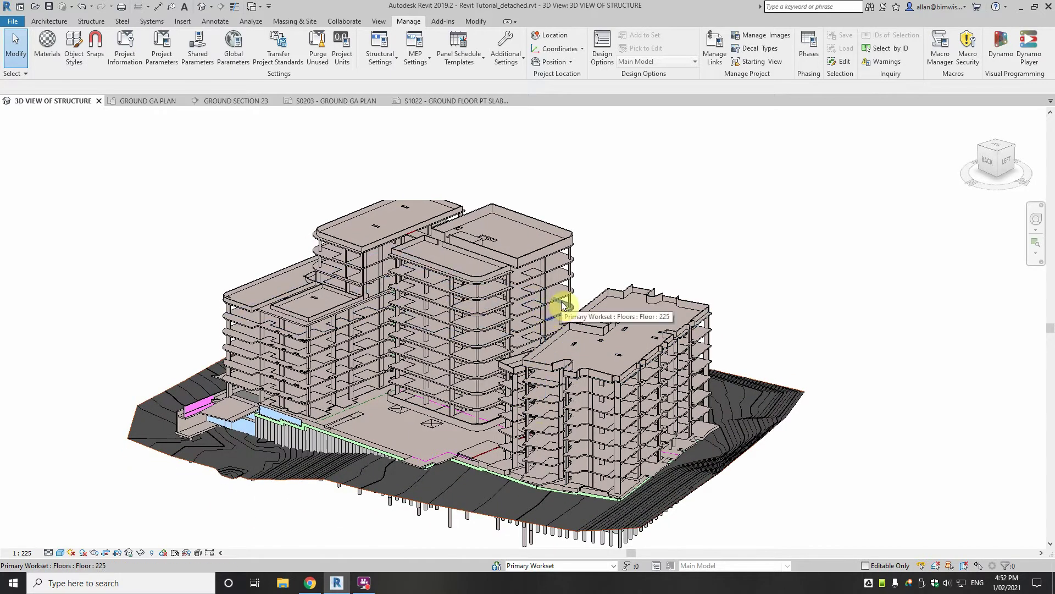
{"action": "middle_click_drag", "start_coordinate": [618, 242], "coordinate": [577, 261], "text": "shift"}
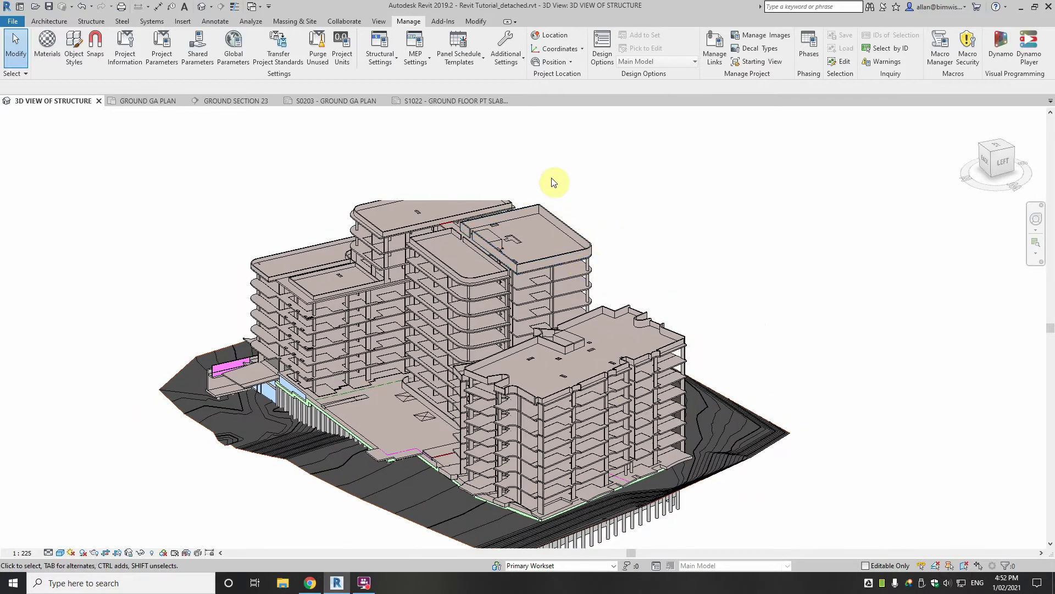
{"action": "left_click", "coordinate": [170, 101]}
{"action": "scroll", "coordinate": [860, 168], "scroll_direction": "up", "scroll_amount": 5}
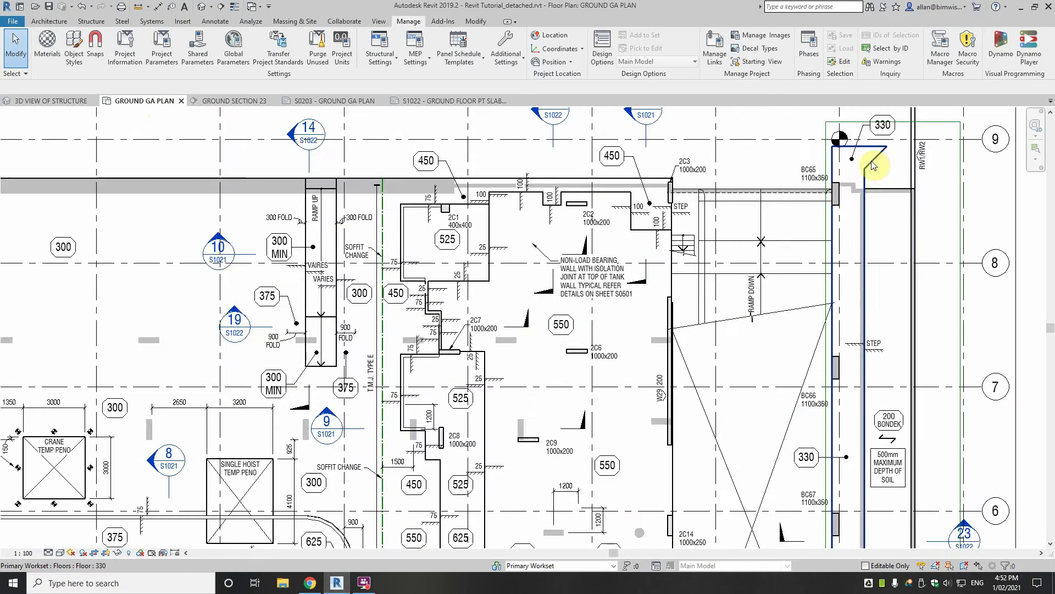
{"action": "scroll", "coordinate": [775, 251], "scroll_direction": "down", "scroll_amount": 8}
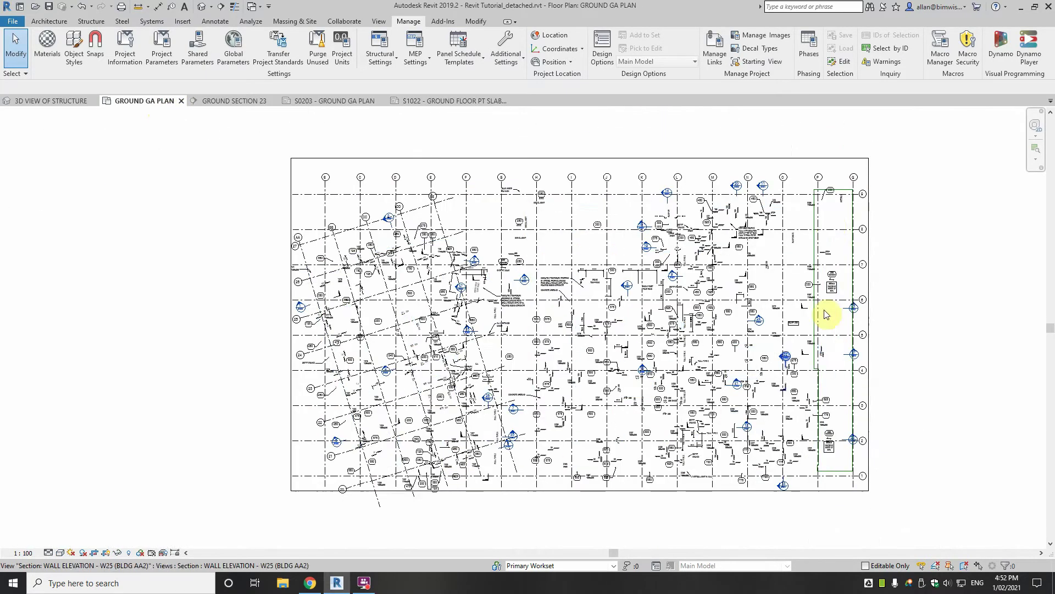
{"action": "scroll", "coordinate": [844, 192], "scroll_direction": "up", "scroll_amount": 5}
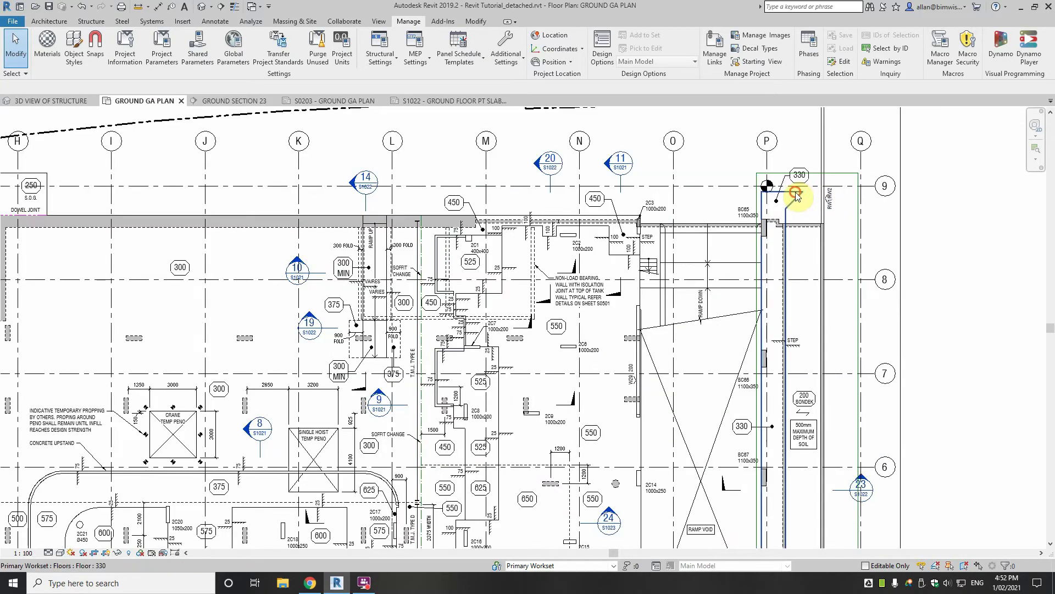
Change the 330 slab strip along grid P in the ground GA plan to the 230 thickness floor type.
{"action": "left_click", "coordinate": [792, 230]}
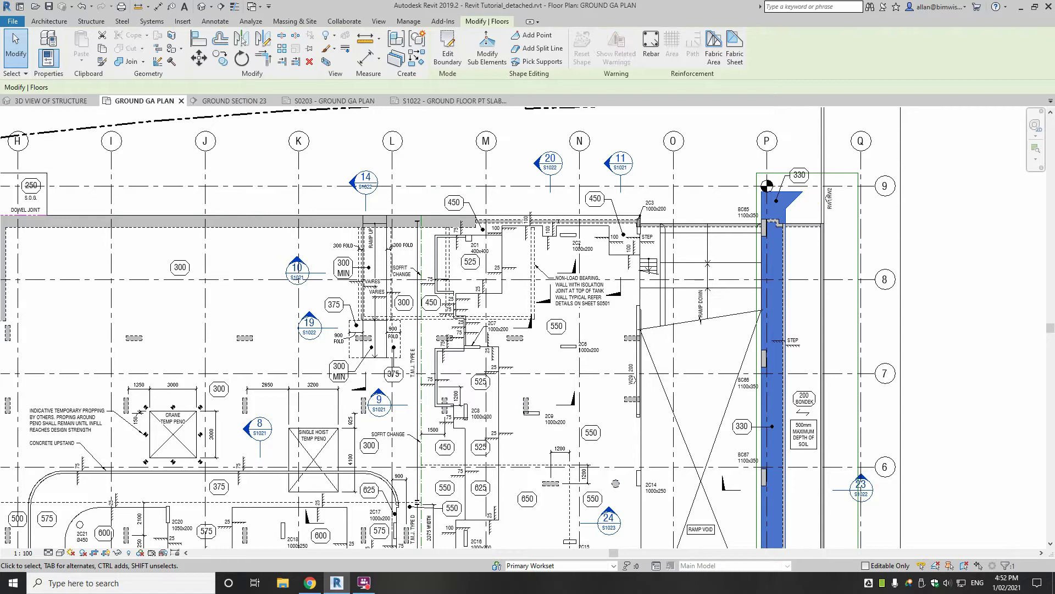
{"action": "left_click", "coordinate": [793, 189]}
{"action": "scroll", "coordinate": [803, 185], "scroll_direction": "up", "scroll_amount": 4}
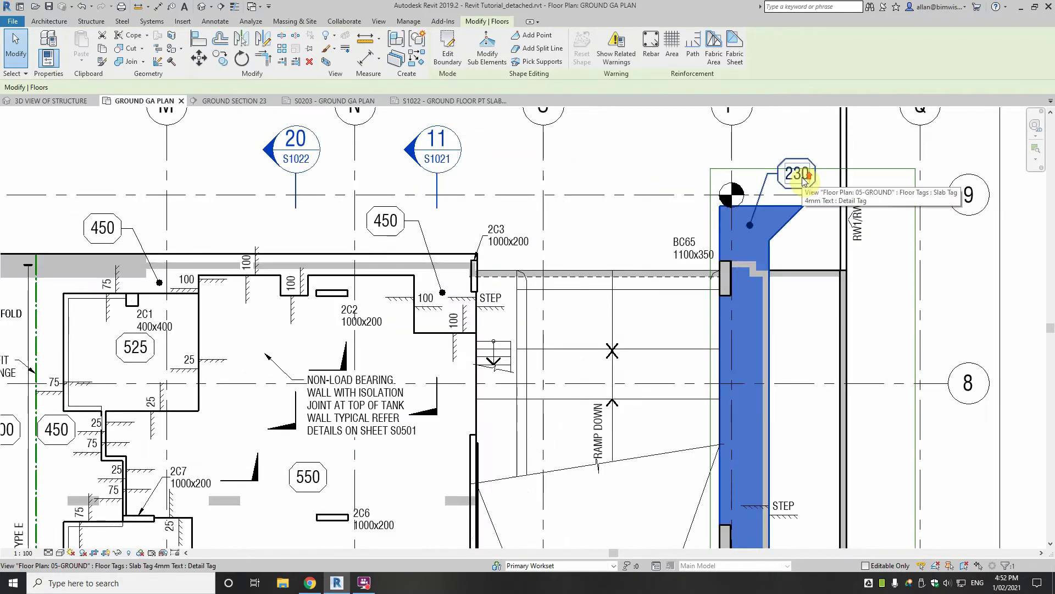
{"action": "scroll", "coordinate": [794, 203], "scroll_direction": "down", "scroll_amount": 1}
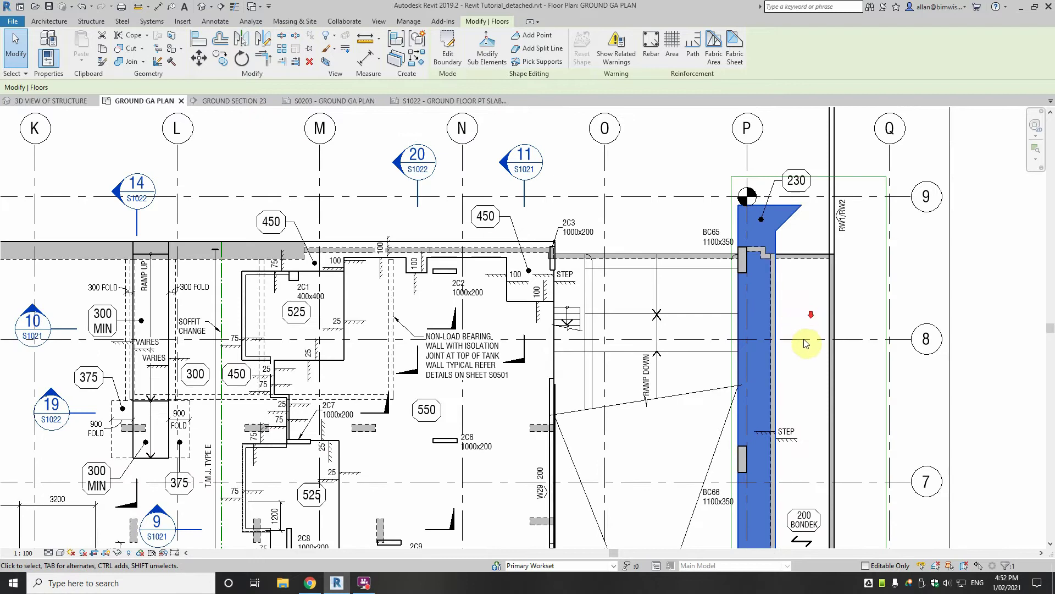
Go to the view of section 23 from its marker on the ground GA plan and find the slab-to-wall junction.
{"action": "scroll", "coordinate": [804, 339], "scroll_direction": "down", "scroll_amount": 2}
{"action": "middle_click_drag", "start_coordinate": [803, 339], "coordinate": [795, 222]}
{"action": "middle_click_drag", "start_coordinate": [776, 407], "coordinate": [761, 269]}
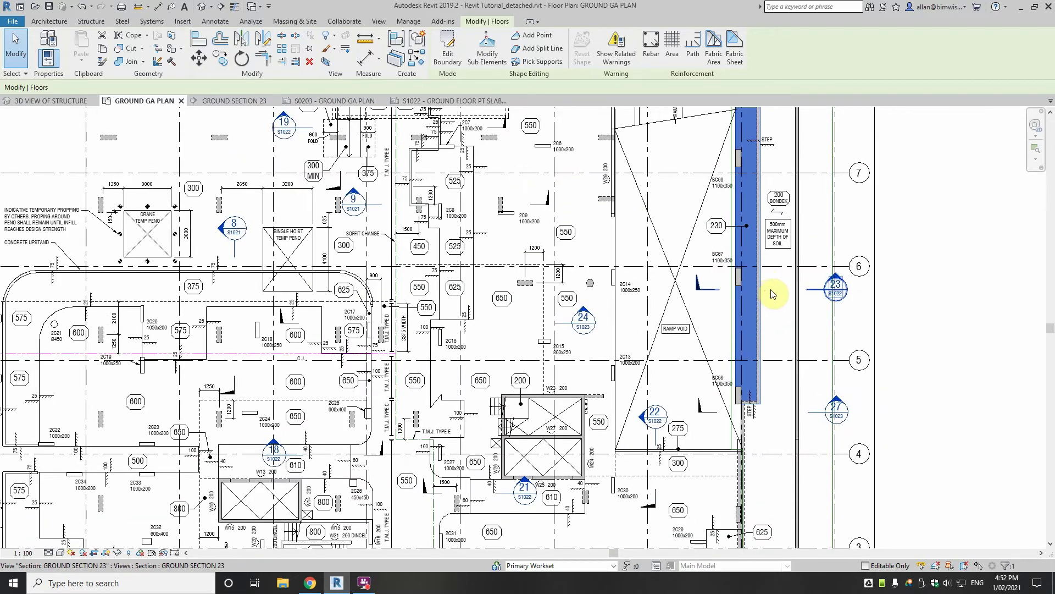
{"action": "right_click", "coordinate": [772, 293]}
{"action": "left_click", "coordinate": [799, 66]}
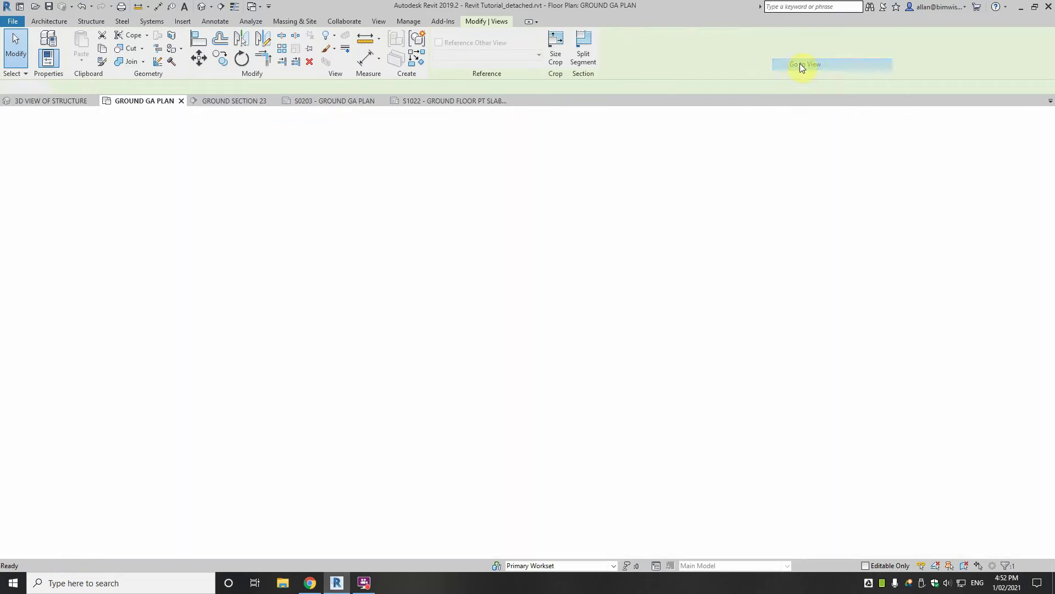
{"action": "scroll", "coordinate": [352, 322], "scroll_direction": "up", "scroll_amount": 6}
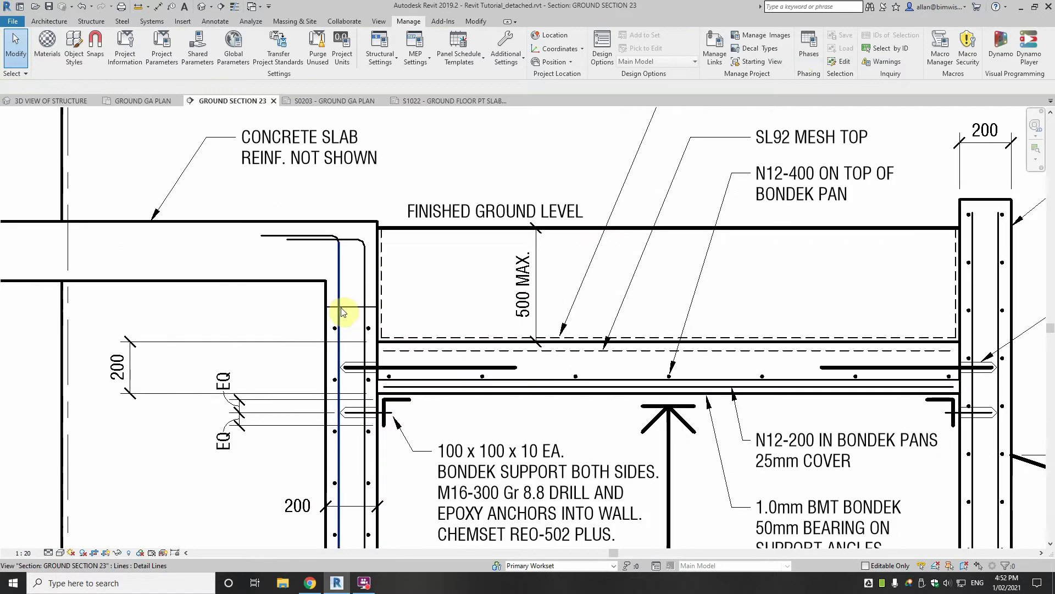
Move the horizontal detail line across the 200 wall up to the soffit level of the concrete slab.
{"action": "left_click", "coordinate": [353, 312]}
{"action": "scroll", "coordinate": [242, 302], "scroll_direction": "down", "scroll_amount": 3}
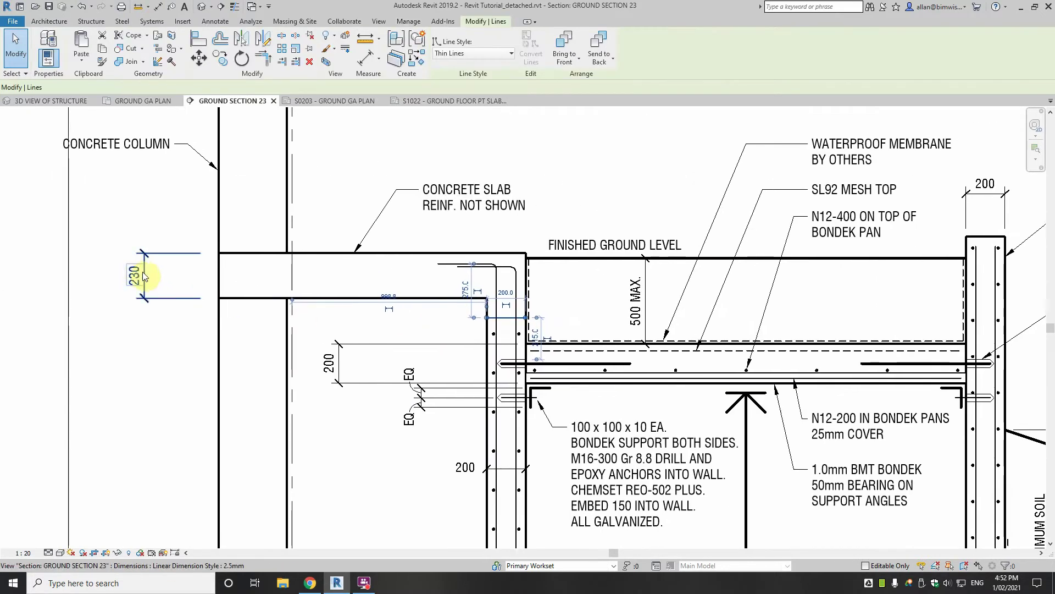
{"action": "scroll", "coordinate": [418, 301], "scroll_direction": "up", "scroll_amount": 2}
{"action": "left_click", "coordinate": [199, 58]}
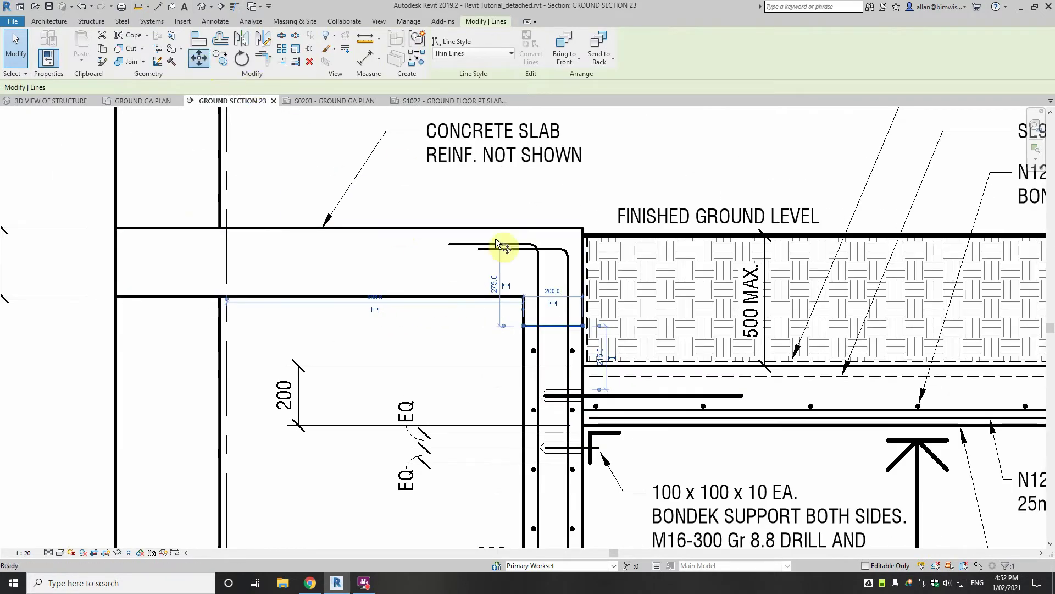
{"action": "left_click", "coordinate": [526, 329]}
{"action": "left_click", "coordinate": [524, 297]}
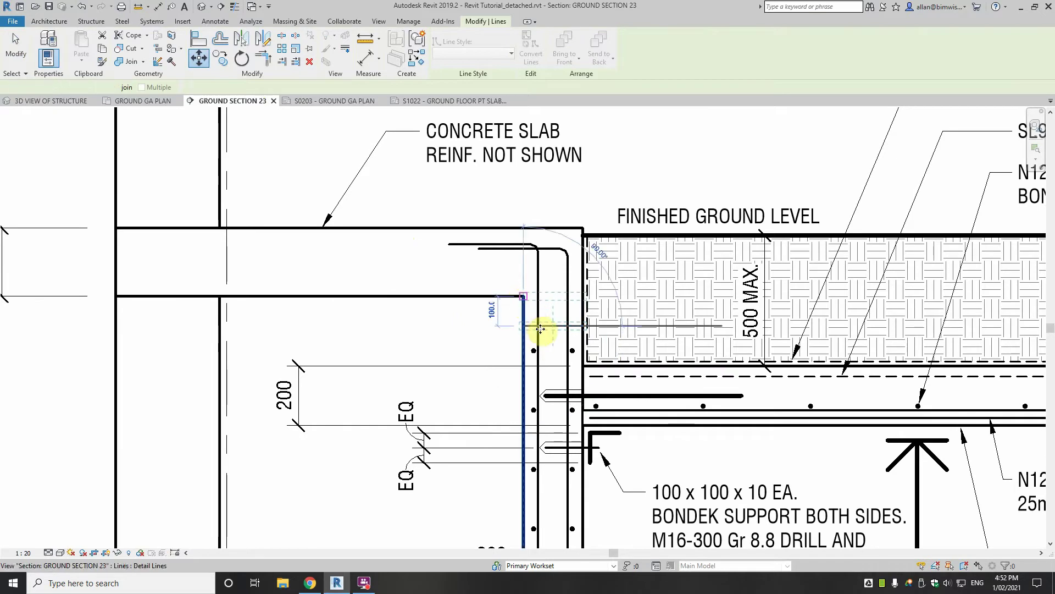
Move the top pair of reinforcement bar dots in the wall up to just below the slab soffit.
{"action": "scroll", "coordinate": [542, 331], "scroll_direction": "up", "scroll_amount": 1}
{"action": "left_click", "coordinate": [493, 336]}
{"action": "left_click", "coordinate": [530, 358]}
{"action": "left_click_drag", "start_coordinate": [531, 358], "coordinate": [528, 317]}
{"action": "left_click", "coordinate": [582, 358]}
{"action": "left_click_drag", "start_coordinate": [582, 357], "coordinate": [581, 318]}
{"action": "left_click", "coordinate": [433, 331]}
{"action": "scroll", "coordinate": [433, 321], "scroll_direction": "down", "scroll_amount": 5}
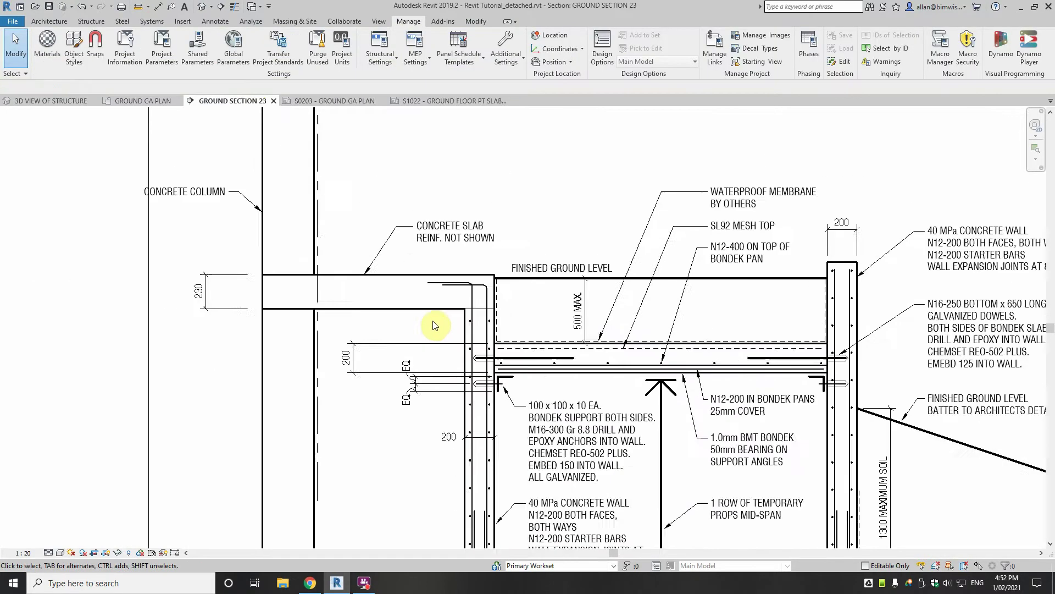
{"action": "scroll", "coordinate": [495, 242], "scroll_direction": "up", "scroll_amount": 4}
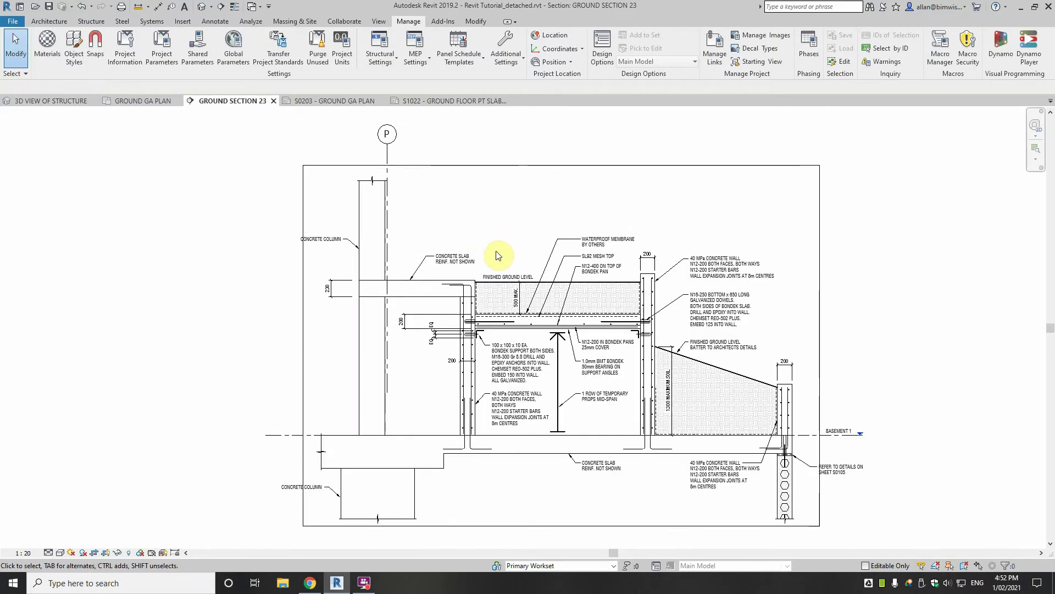
{"action": "scroll", "coordinate": [496, 256], "scroll_direction": "down", "scroll_amount": 2}
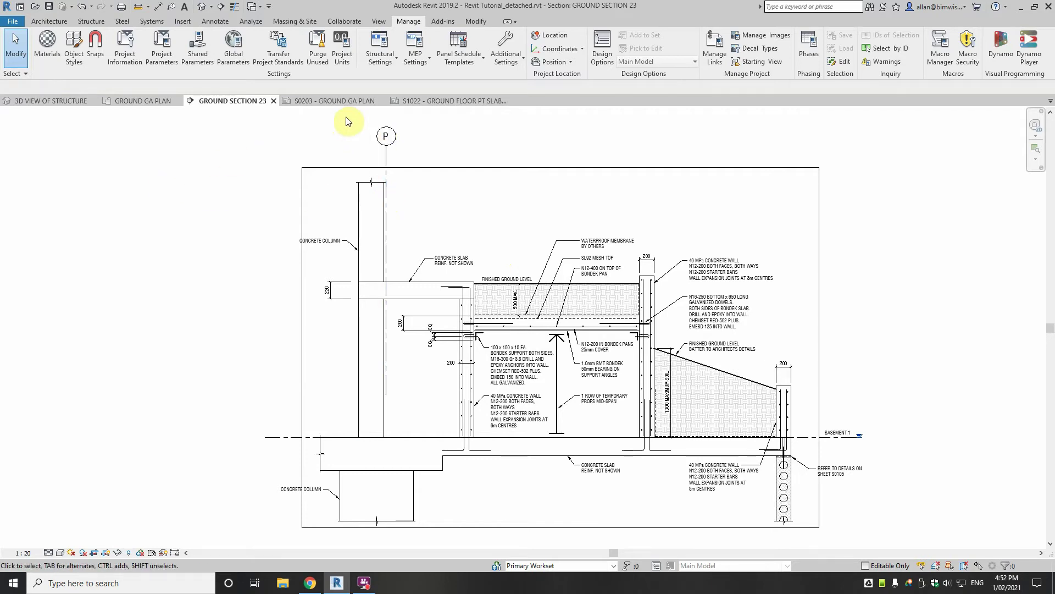
Check the revised slab on sheet S0203 and section 23 on sheet S1022.
{"action": "left_click", "coordinate": [356, 100]}
{"action": "scroll", "coordinate": [772, 235], "scroll_direction": "down", "scroll_amount": 1}
{"action": "middle_click_drag", "start_coordinate": [427, 546], "coordinate": [390, 477]}
{"action": "middle_click_drag", "start_coordinate": [754, 167], "coordinate": [742, 181]}
{"action": "middle_click_drag", "start_coordinate": [662, 186], "coordinate": [725, 277]}
{"action": "scroll", "coordinate": [617, 207], "scroll_direction": "up", "scroll_amount": 1}
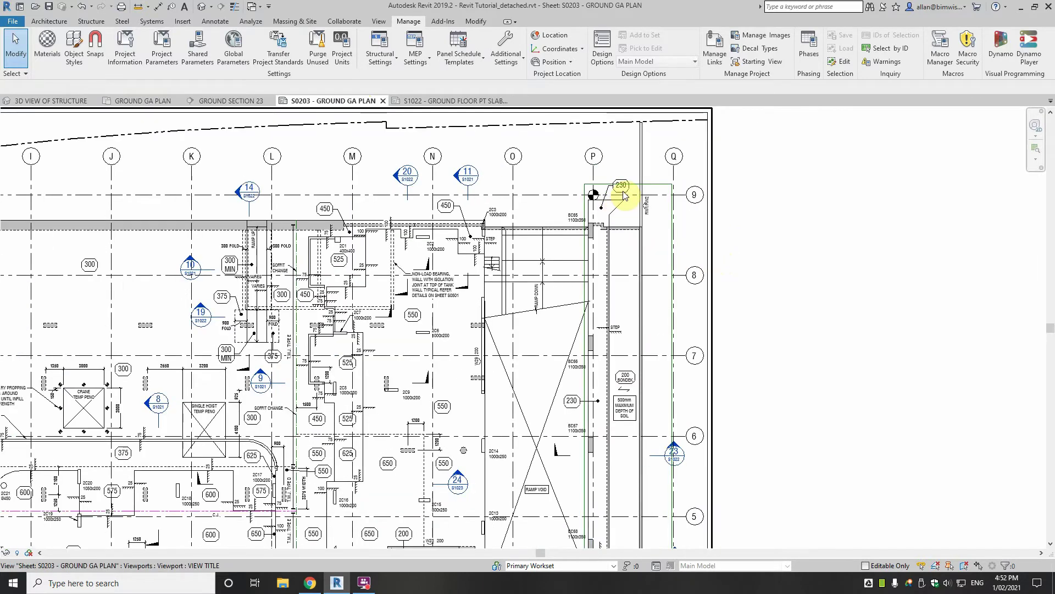
{"action": "scroll", "coordinate": [600, 419], "scroll_direction": "up", "scroll_amount": 1}
{"action": "middle_click_drag", "start_coordinate": [600, 418], "coordinate": [613, 368]}
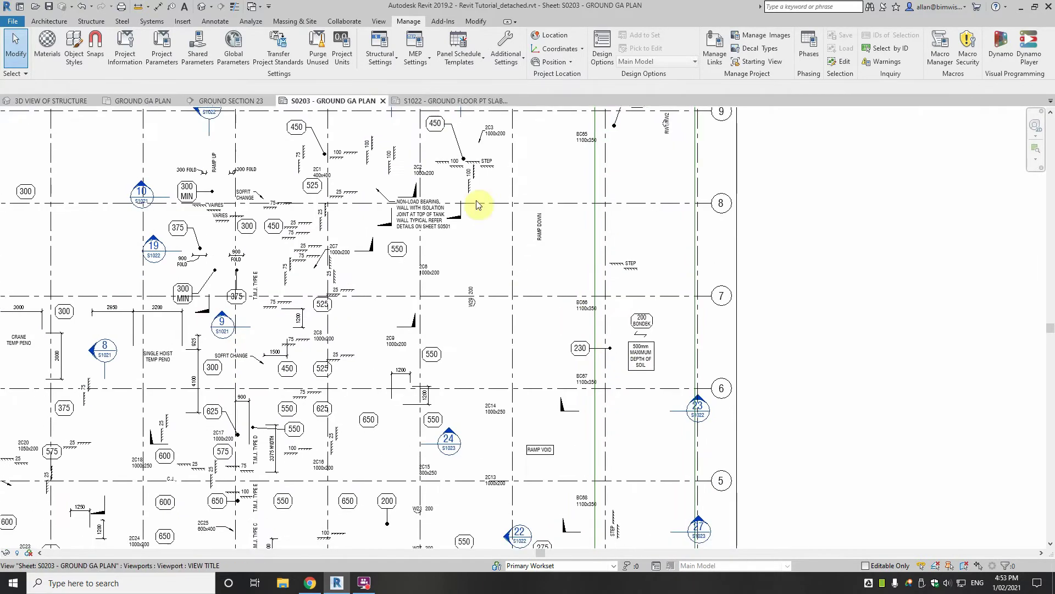
{"action": "left_click", "coordinate": [444, 101]}
{"action": "scroll", "coordinate": [617, 410], "scroll_direction": "down", "scroll_amount": 2}
{"action": "scroll", "coordinate": [492, 219], "scroll_direction": "up", "scroll_amount": 2}
{"action": "scroll", "coordinate": [492, 219], "scroll_direction": "down", "scroll_amount": 3}
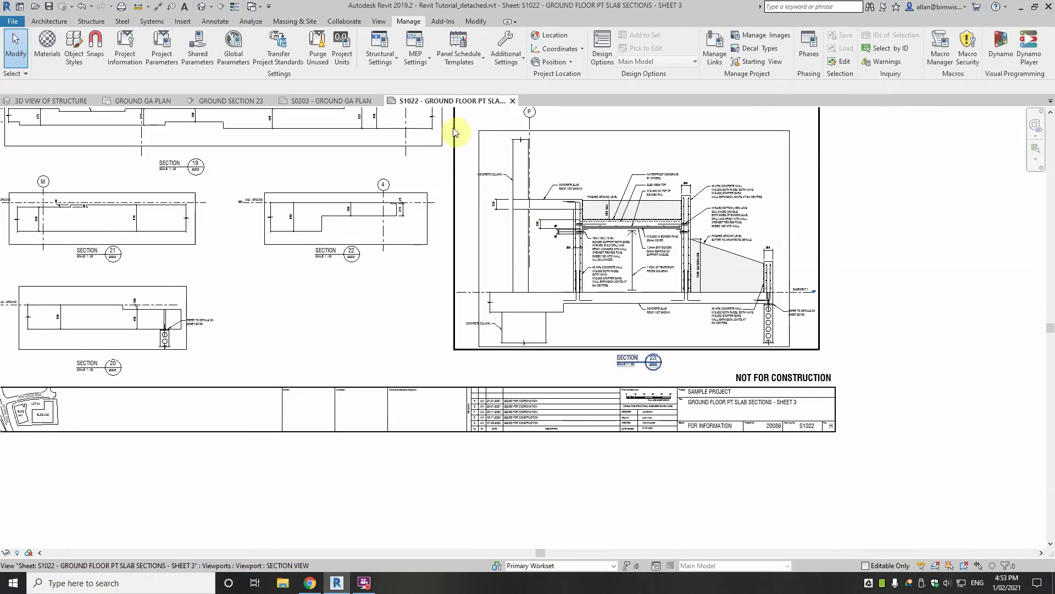
On sheet S0203, copy the revision L letter, initials and description texts into the empty row above.
{"action": "left_click", "coordinate": [354, 103]}
{"action": "scroll", "coordinate": [605, 312], "scroll_direction": "down", "scroll_amount": 3}
{"action": "middle_click_drag", "start_coordinate": [635, 324], "coordinate": [686, 132]}
{"action": "middle_click_drag", "start_coordinate": [559, 346], "coordinate": [571, 318]}
{"action": "scroll", "coordinate": [462, 462], "scroll_direction": "up", "scroll_amount": 2}
{"action": "middle_click_drag", "start_coordinate": [527, 454], "coordinate": [674, 343]}
{"action": "scroll", "coordinate": [523, 424], "scroll_direction": "up", "scroll_amount": 4}
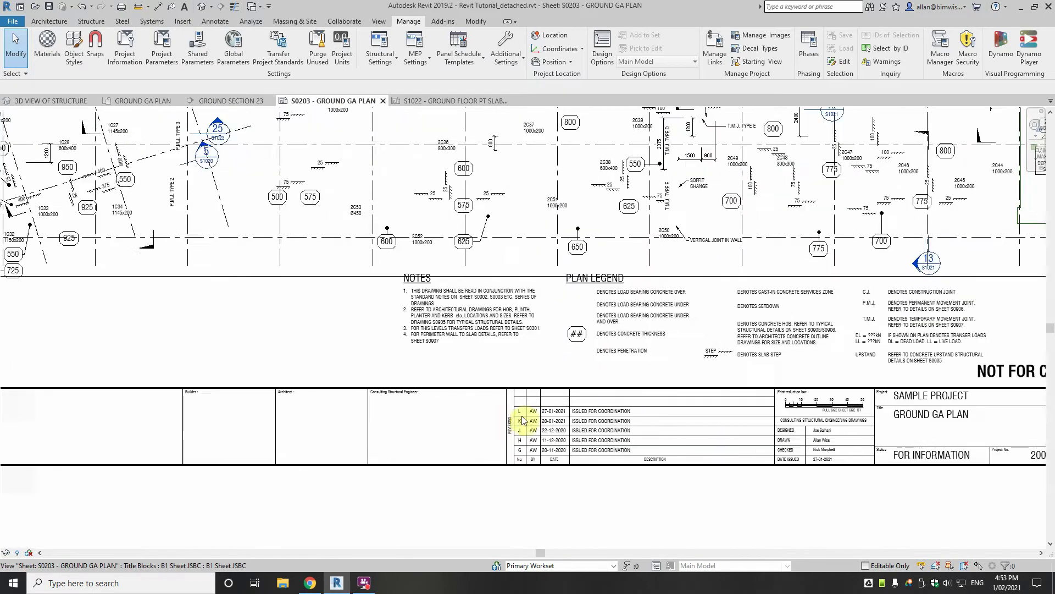
{"action": "left_click", "coordinate": [541, 407]}
{"action": "left_click", "coordinate": [576, 405], "text": "ctrl"}
{"action": "left_click", "coordinate": [687, 404], "text": "ctrl"}
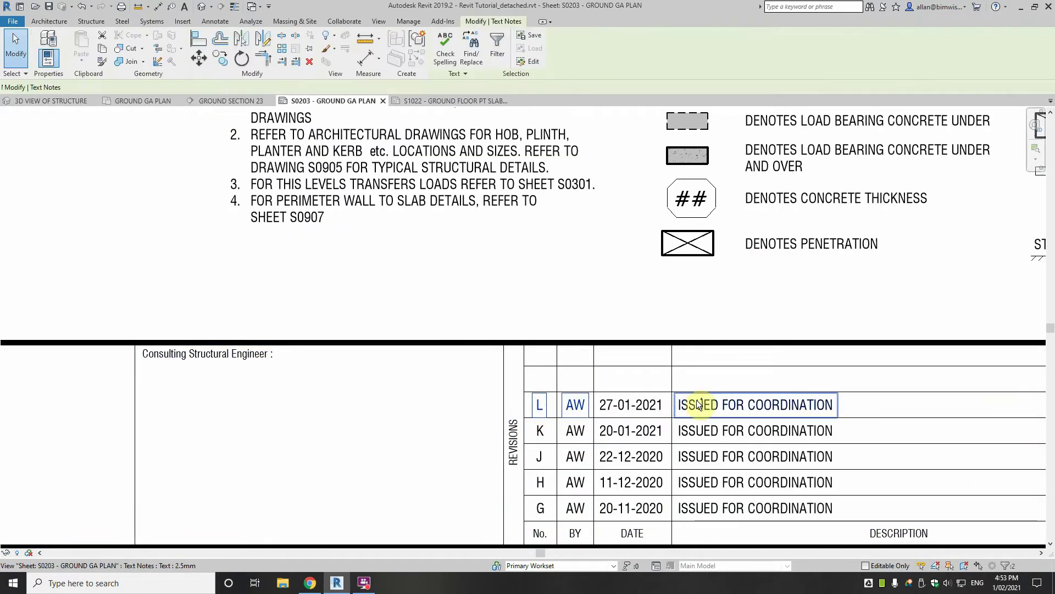
{"action": "left_click", "coordinate": [217, 63]}
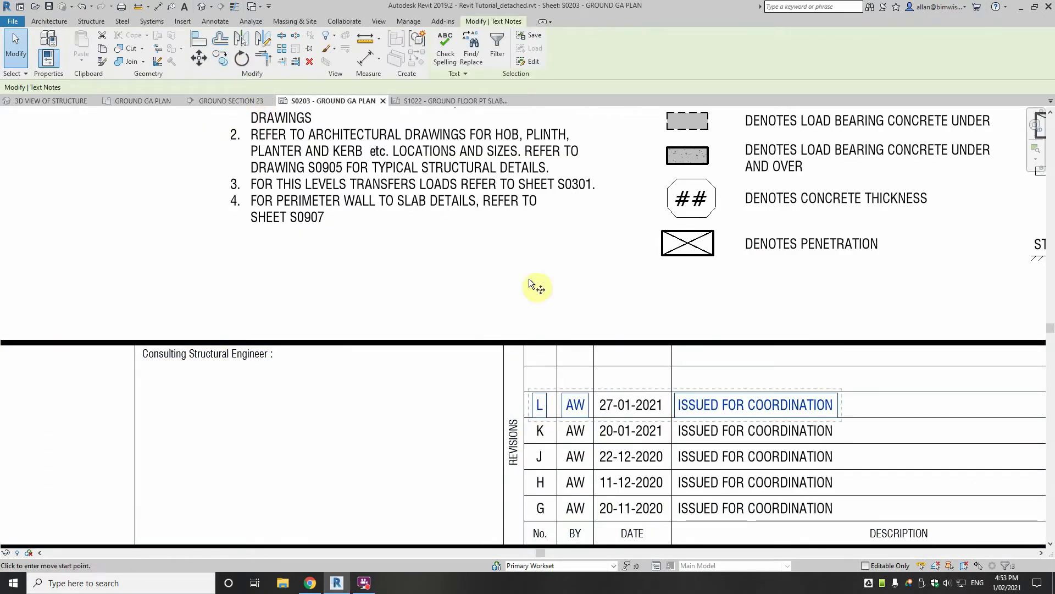
{"action": "left_click", "coordinate": [593, 392]}
{"action": "left_click", "coordinate": [594, 367]}
Change the revision letter in the copied row on sheet S0203 to M.
{"action": "scroll", "coordinate": [544, 377], "scroll_direction": "up", "scroll_amount": 1}
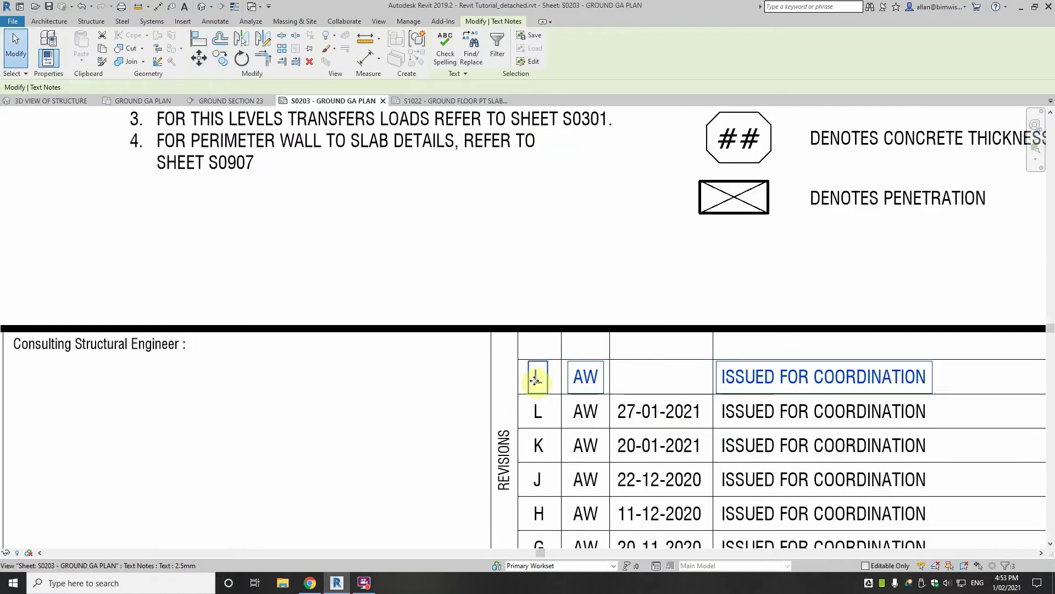
{"action": "left_click", "coordinate": [535, 379]}
{"action": "scroll", "coordinate": [538, 383], "scroll_direction": "up", "scroll_amount": 2}
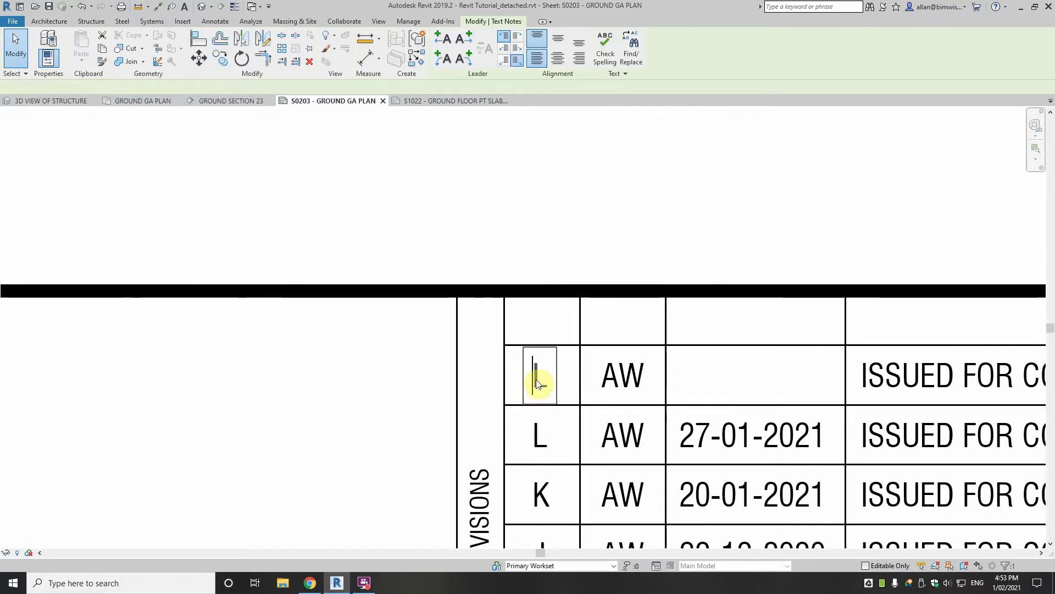
{"action": "double_click", "coordinate": [554, 382]}
{"action": "type", "text": "M"}
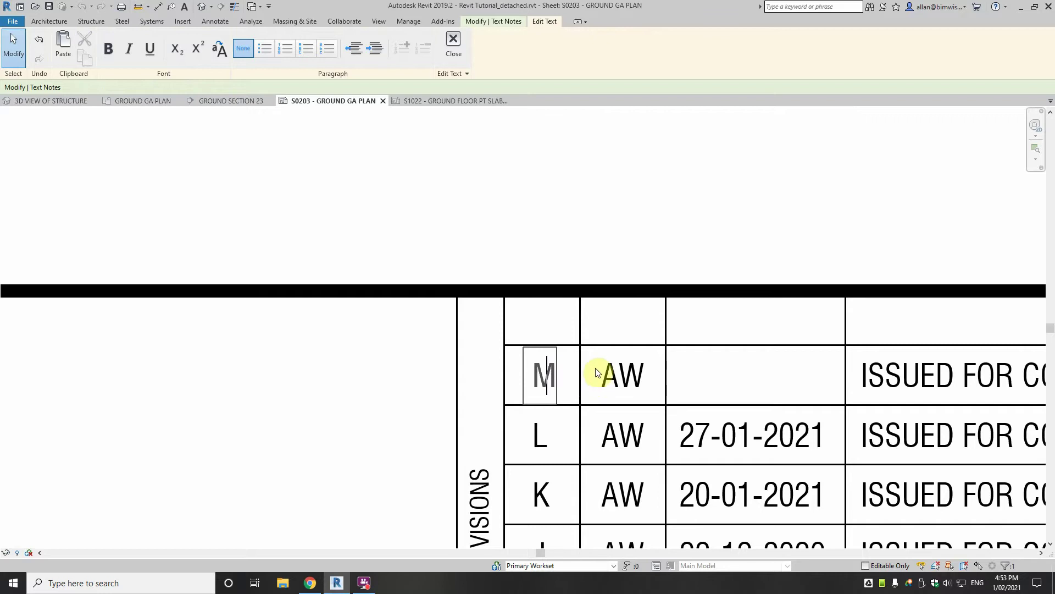
{"action": "left_click", "coordinate": [568, 381]}
{"action": "scroll", "coordinate": [568, 382], "scroll_direction": "down", "scroll_amount": 3}
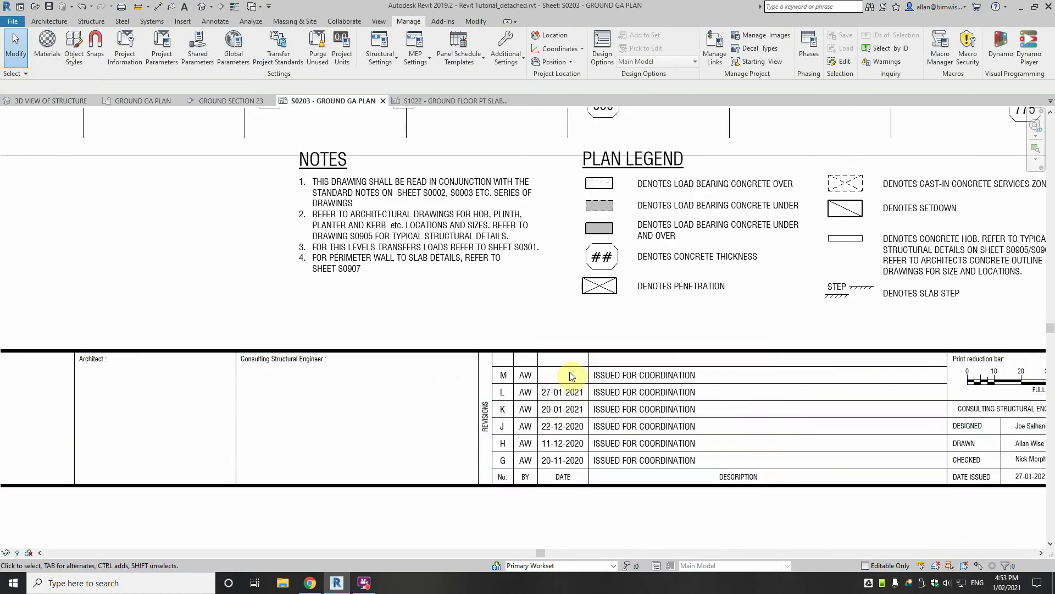
{"action": "scroll", "coordinate": [568, 377], "scroll_direction": "down", "scroll_amount": 1}
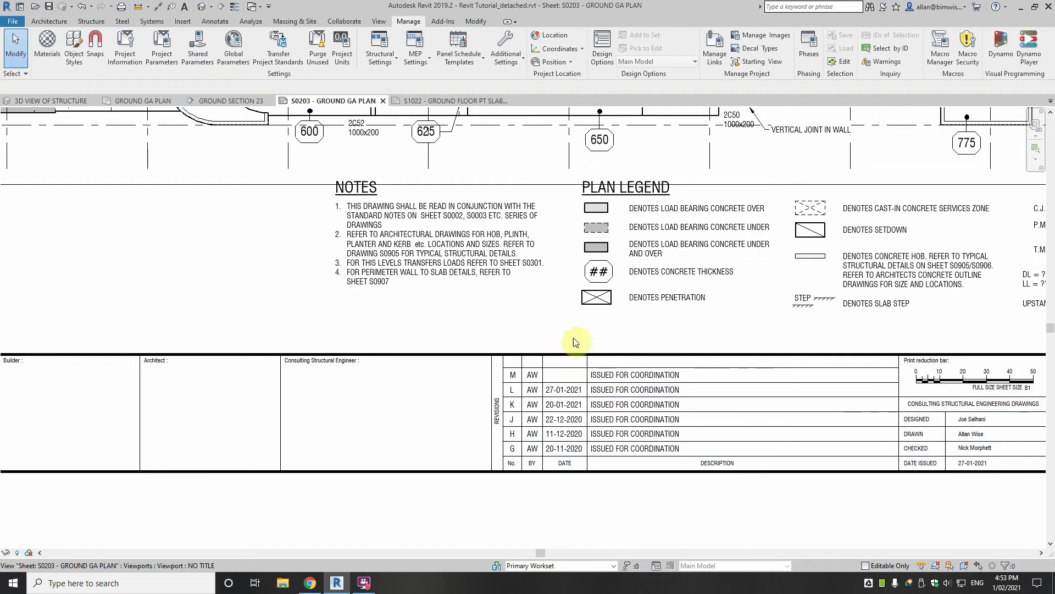
On sheet S1022, copy the revision H letter, initials and description texts into the empty row above.
{"action": "left_click", "coordinate": [475, 101]}
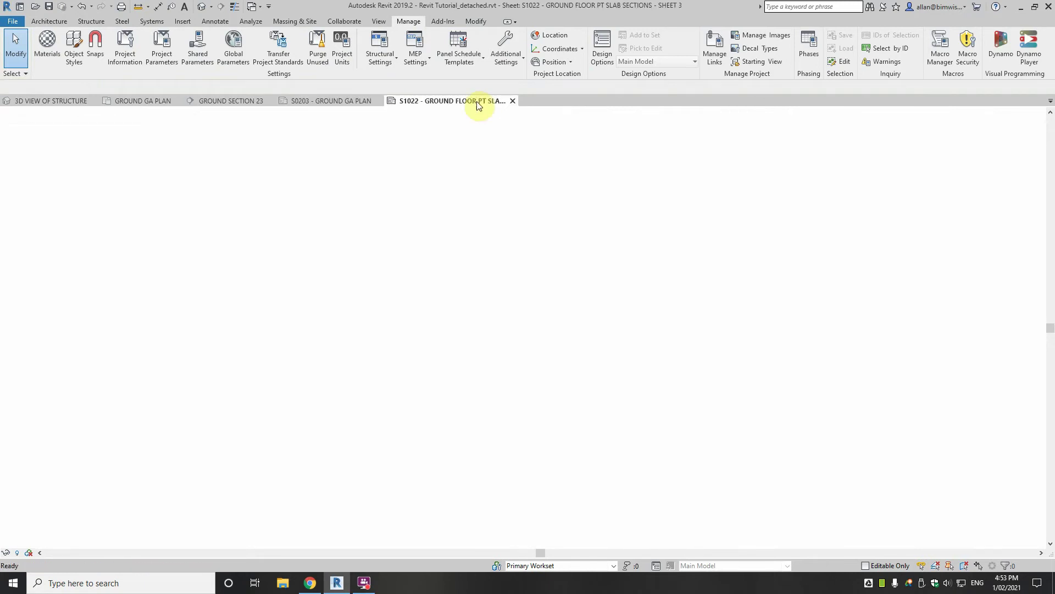
{"action": "scroll", "coordinate": [477, 409], "scroll_direction": "up", "scroll_amount": 3}
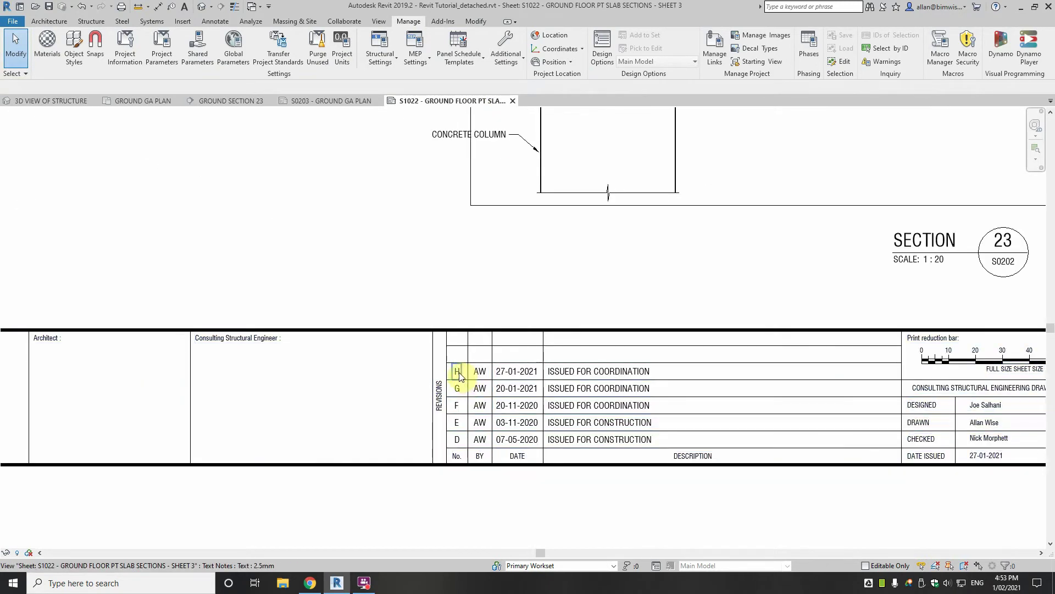
{"action": "left_click", "coordinate": [479, 372]}
{"action": "left_click", "coordinate": [572, 371], "text": "ctrl"}
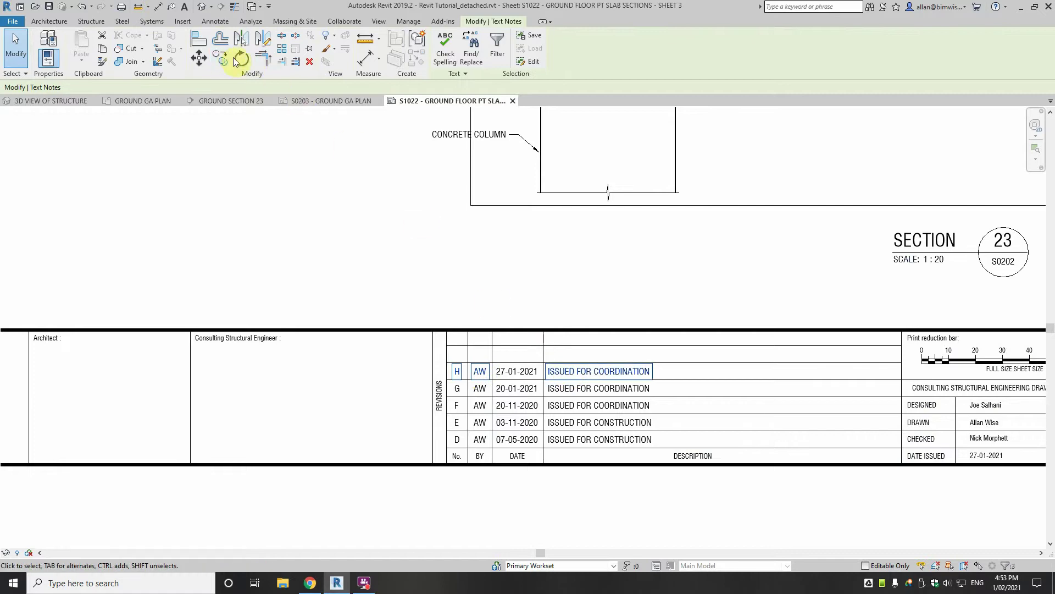
{"action": "left_click", "coordinate": [676, 363]}
{"action": "left_click", "coordinate": [675, 345]}
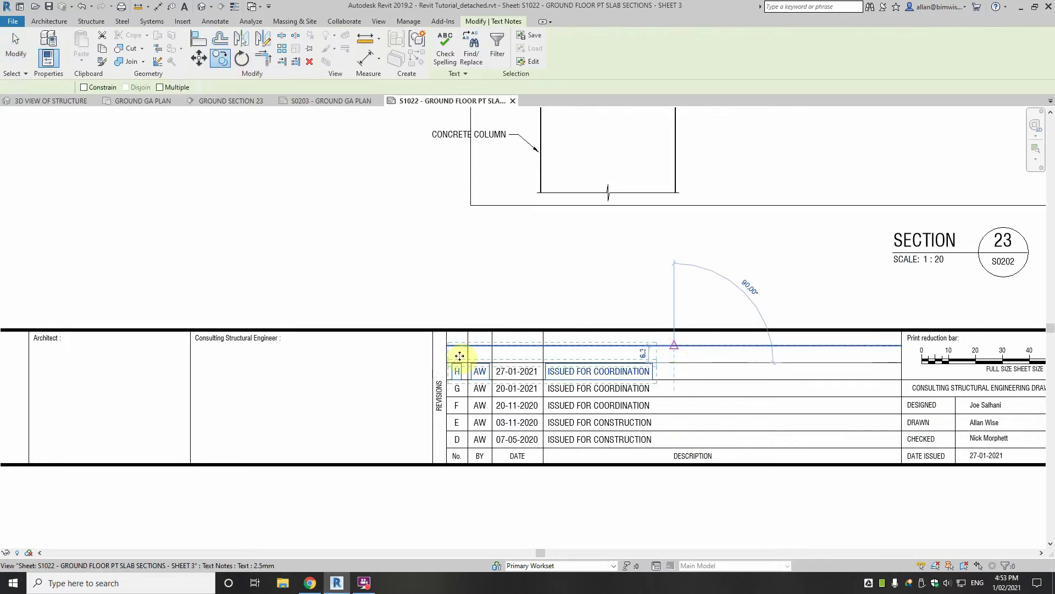
Change the revision letter in the copied row on sheet S1022 to J.
{"action": "scroll", "coordinate": [458, 355], "scroll_direction": "up", "scroll_amount": 4}
{"action": "double_click", "coordinate": [453, 353]}
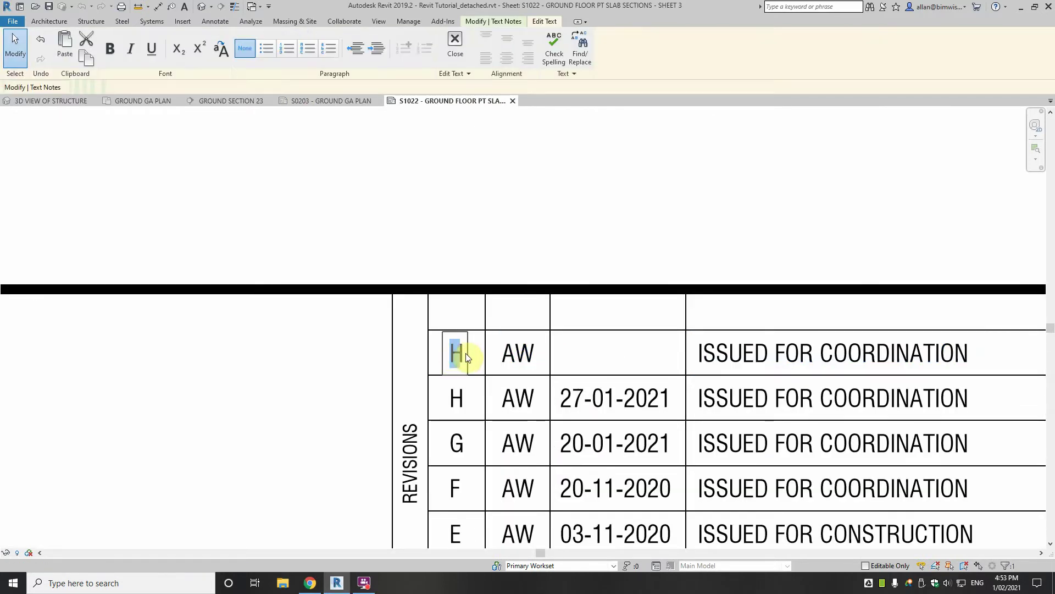
{"action": "type", "text": "J"}
{"action": "left_click", "coordinate": [598, 360]}
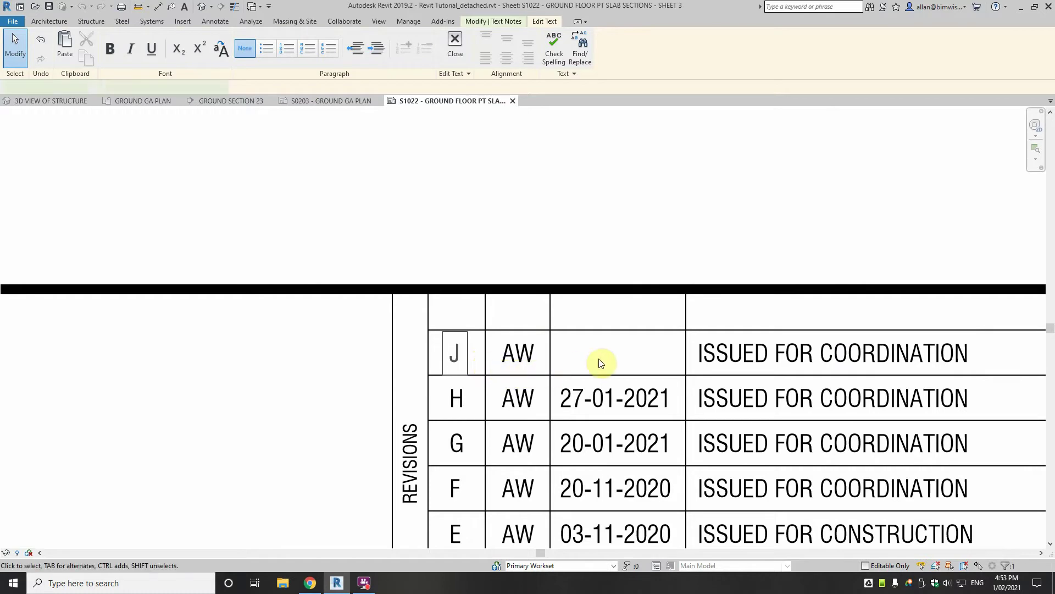
{"action": "scroll", "coordinate": [599, 360], "scroll_direction": "down", "scroll_amount": 2}
{"action": "left_click", "coordinate": [660, 381]}
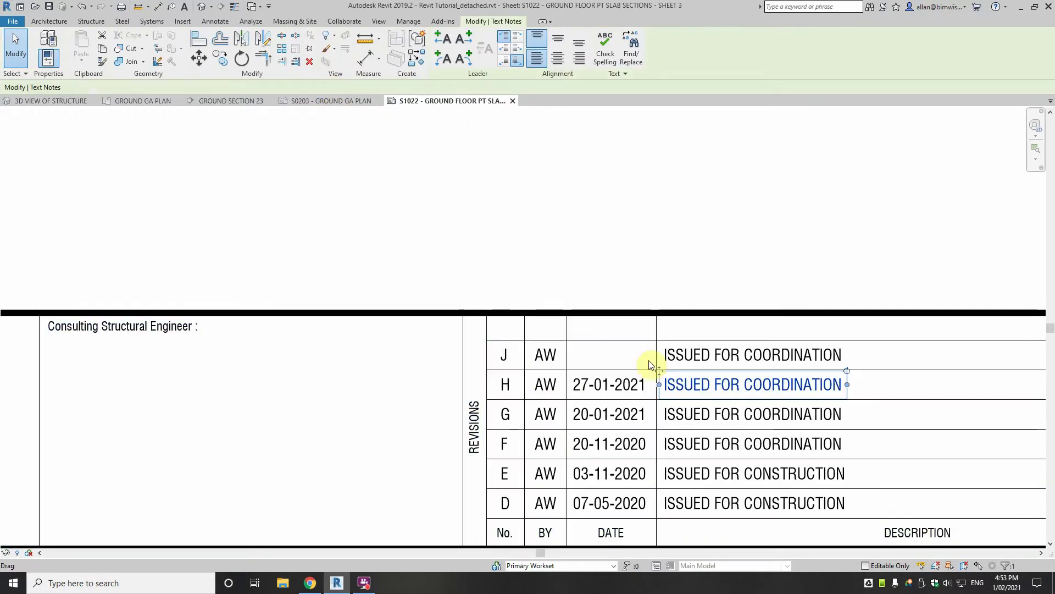
Deselect the description text and switch to sheet S0203, showing the slab strip along grid P beside the ramp.
{"action": "scroll", "coordinate": [640, 347], "scroll_direction": "down", "scroll_amount": 2}
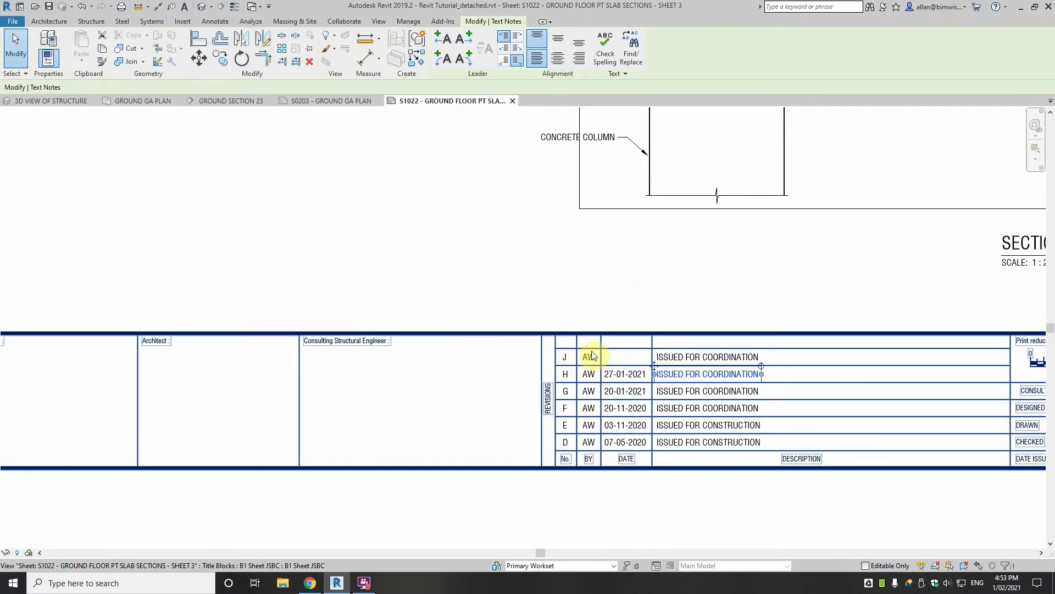
{"action": "left_click", "coordinate": [415, 207]}
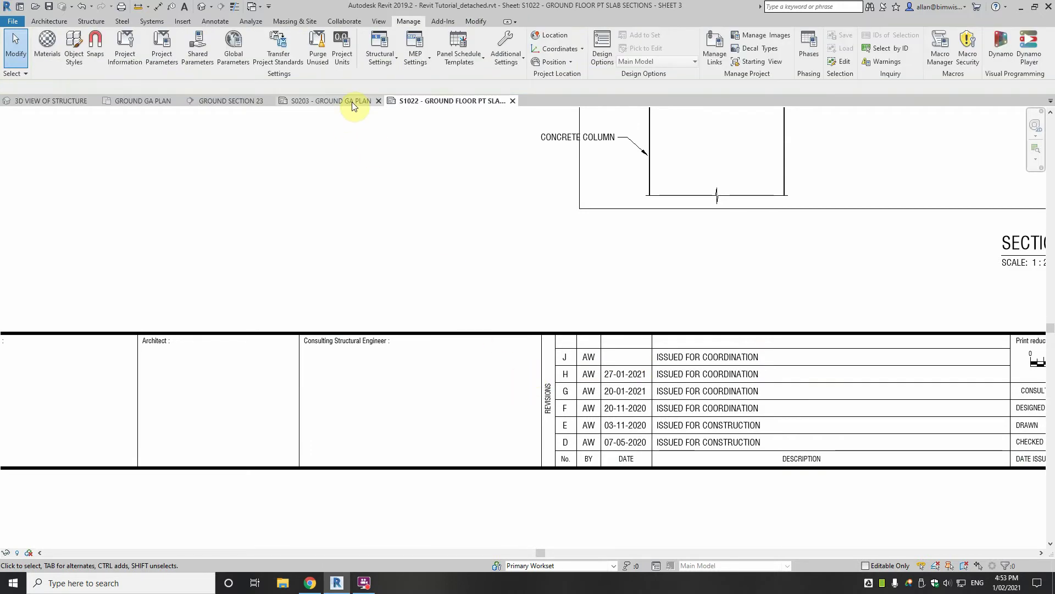
{"action": "left_click", "coordinate": [352, 101]}
{"action": "scroll", "coordinate": [659, 236], "scroll_direction": "down", "scroll_amount": 5}
{"action": "middle_click_drag", "start_coordinate": [654, 385], "coordinate": [506, 576]}
{"action": "middle_click_drag", "start_coordinate": [849, 217], "coordinate": [762, 423]}
{"action": "scroll", "coordinate": [739, 192], "scroll_direction": "up", "scroll_amount": 3}
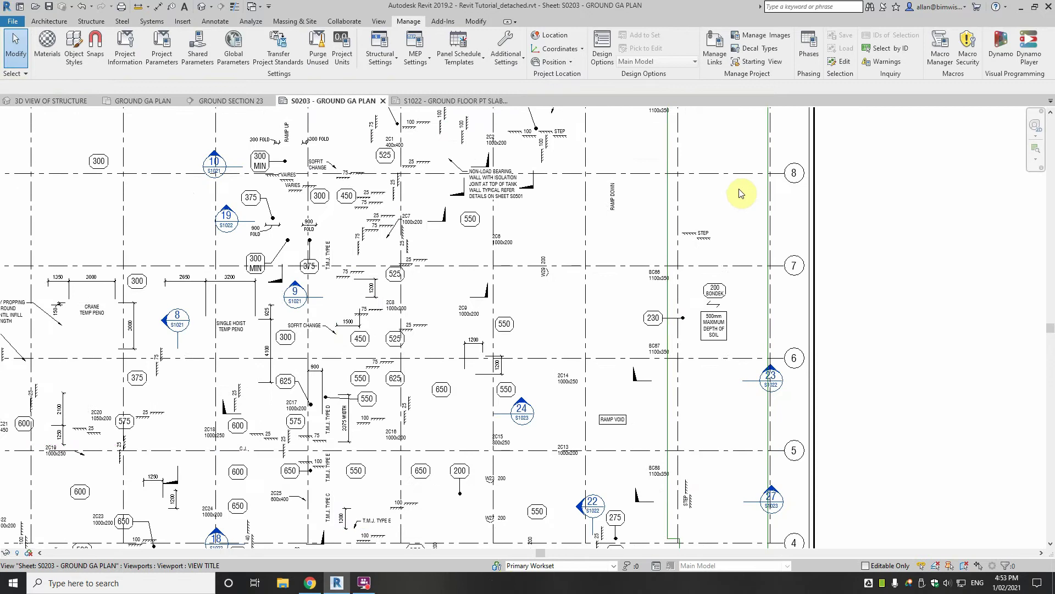
{"action": "middle_click_drag", "start_coordinate": [740, 193], "coordinate": [734, 259]}
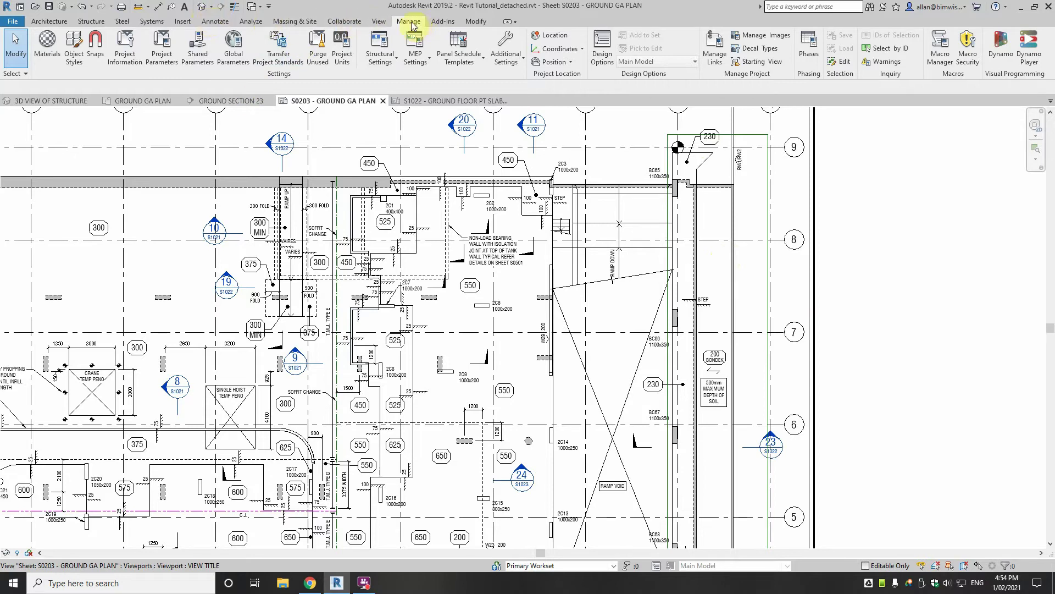
Look up the line weight, colour and pattern of Revision Clouds in the annotation object styles, leaving them unchanged.
{"action": "left_click", "coordinate": [70, 48]}
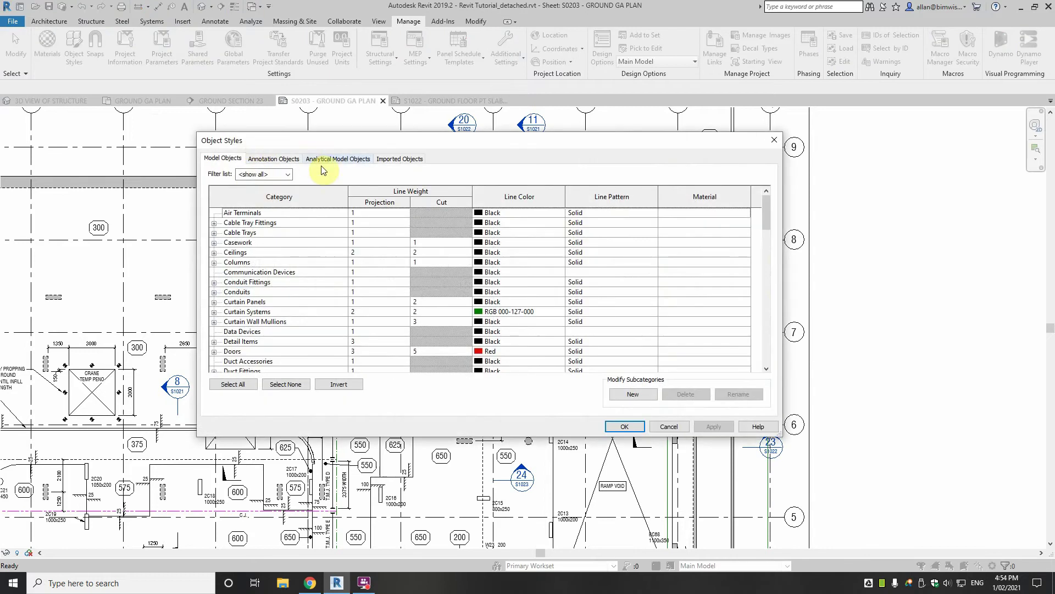
{"action": "scroll", "coordinate": [235, 296], "scroll_direction": "down", "scroll_amount": 3}
{"action": "left_click", "coordinate": [238, 302]}
{"action": "key", "text": "r"}
{"action": "scroll", "coordinate": [255, 355], "scroll_direction": "down", "scroll_amount": 4}
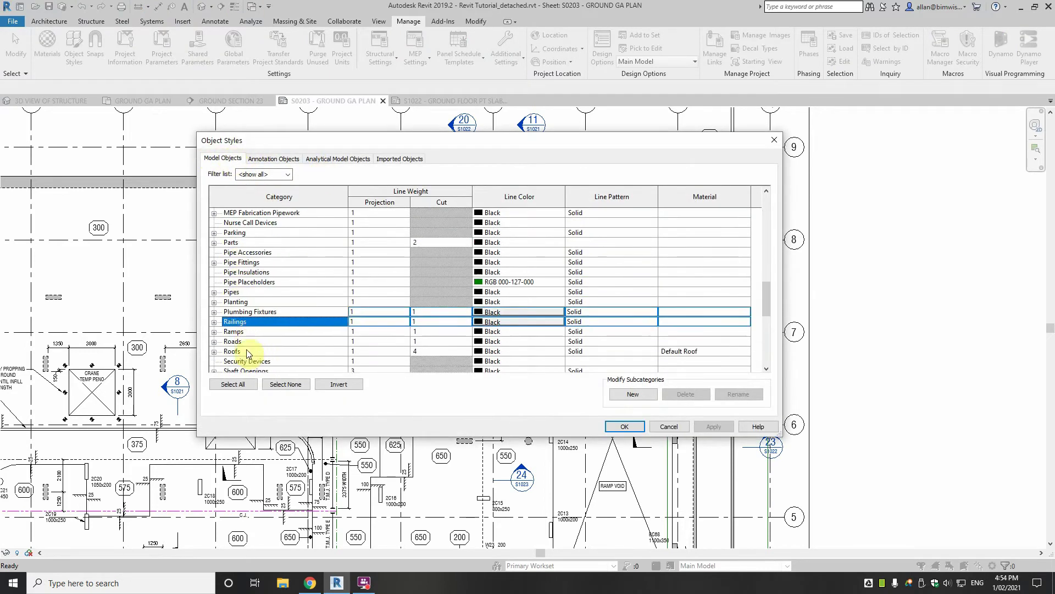
{"action": "left_click", "coordinate": [274, 158]}
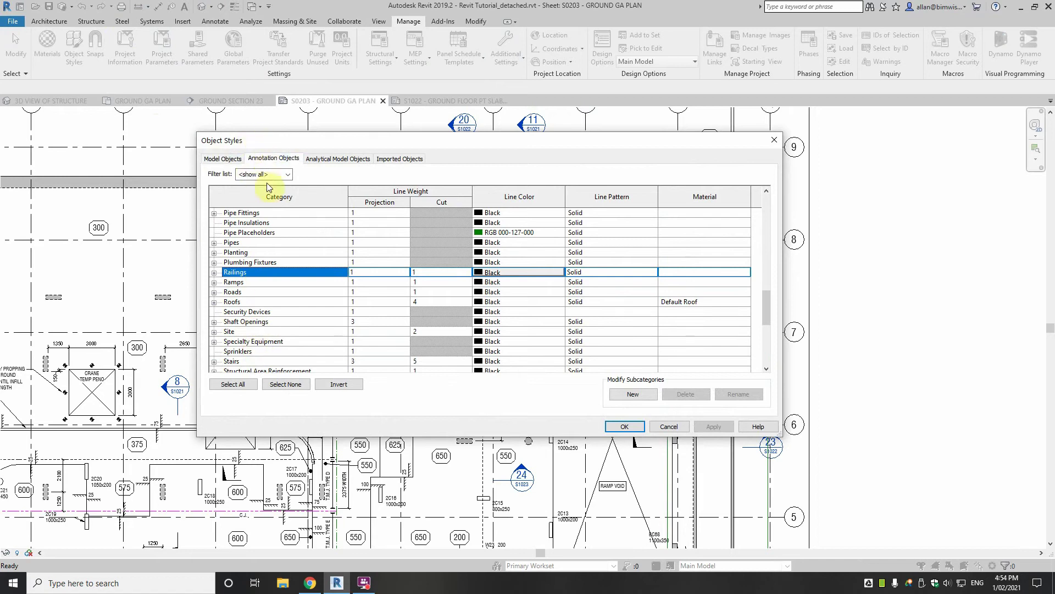
{"action": "left_click", "coordinate": [242, 262]}
{"action": "key", "text": "r"}
{"action": "scroll", "coordinate": [229, 337], "scroll_direction": "down", "scroll_amount": 3}
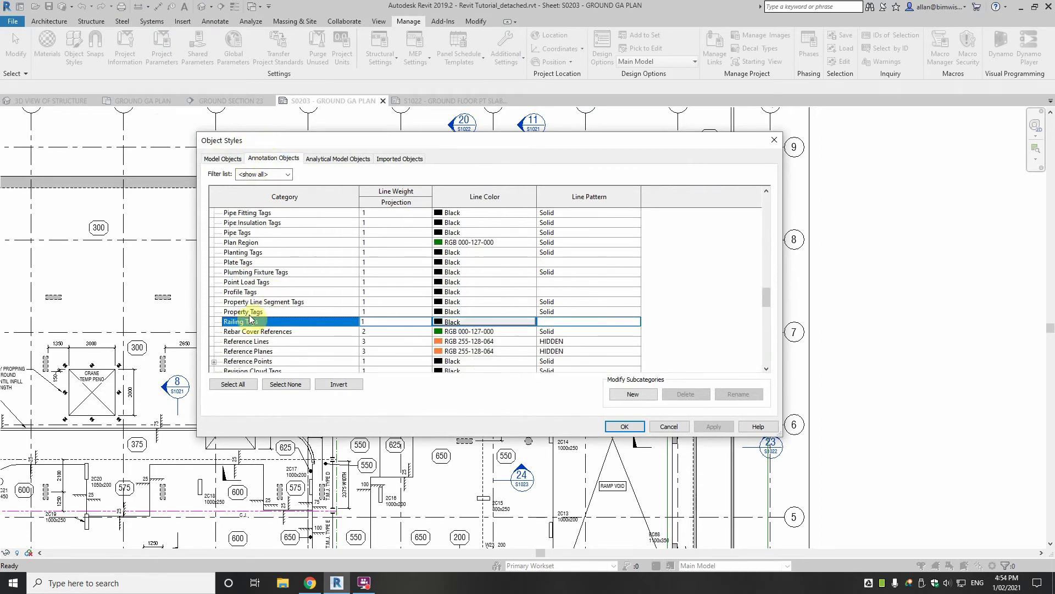
{"action": "left_click", "coordinate": [238, 360]}
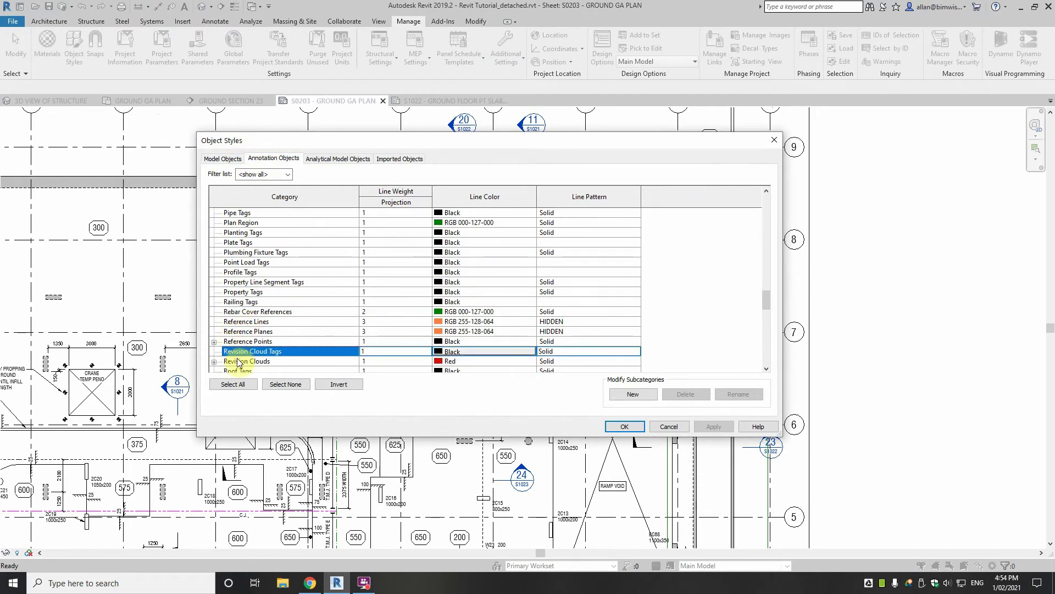
{"action": "scroll", "coordinate": [263, 360], "scroll_direction": "down", "scroll_amount": 1}
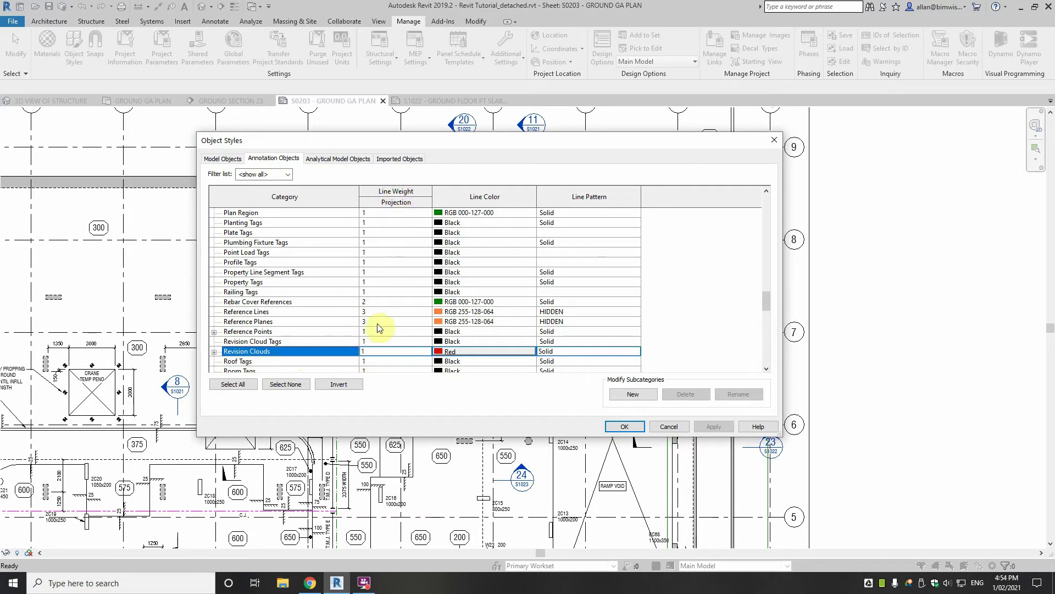
{"action": "left_click", "coordinate": [670, 428]}
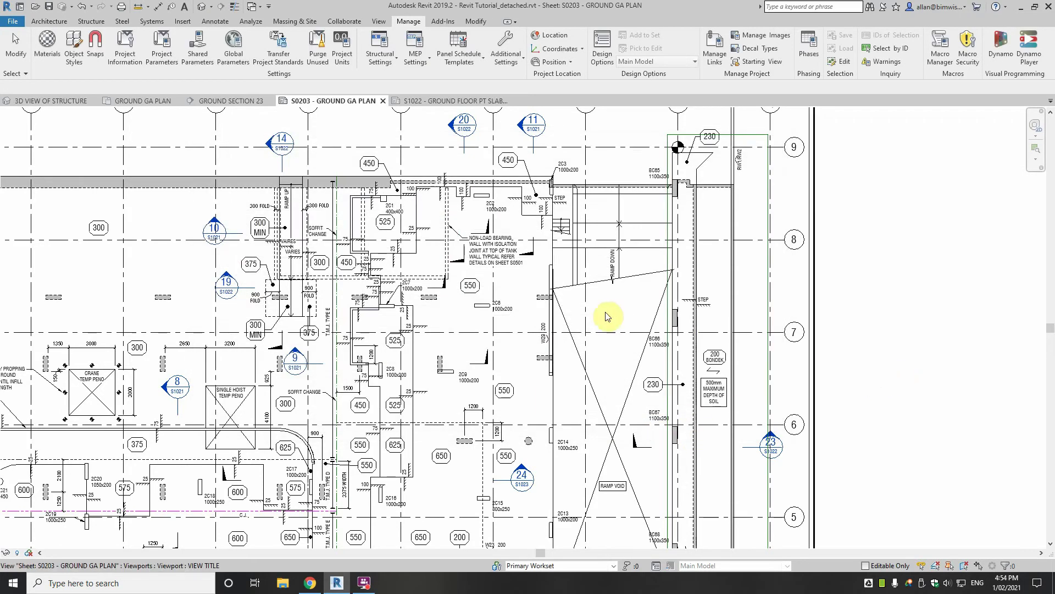
Start a revision cloud on sheet S0203 using straight segments, running around the 230 slab at grids P and 9 and down its outer side.
{"action": "scroll", "coordinate": [607, 317], "scroll_direction": "up", "scroll_amount": 3}
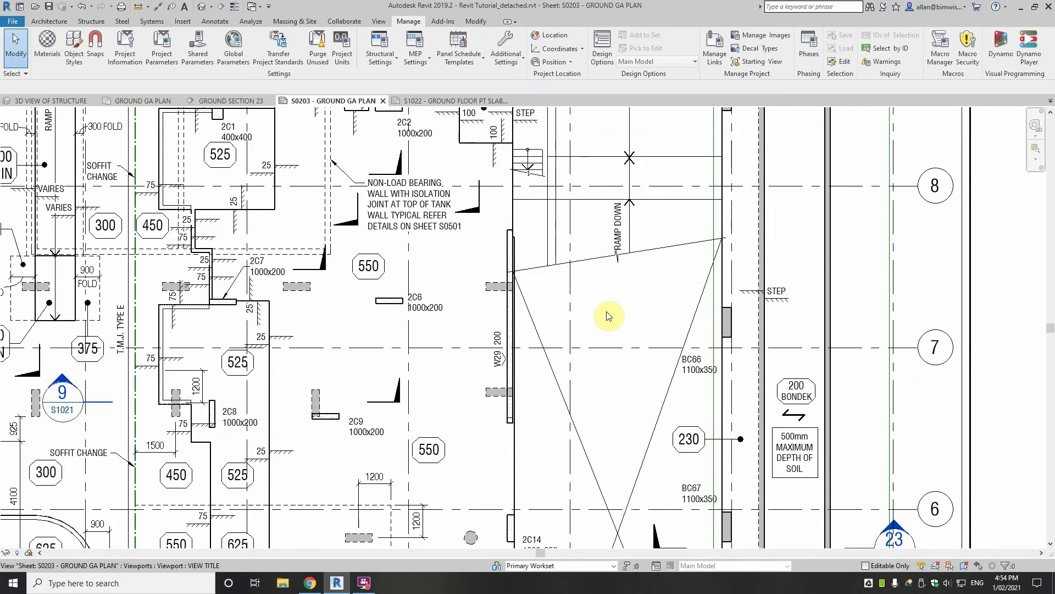
{"action": "scroll", "coordinate": [611, 310], "scroll_direction": "down", "scroll_amount": 1}
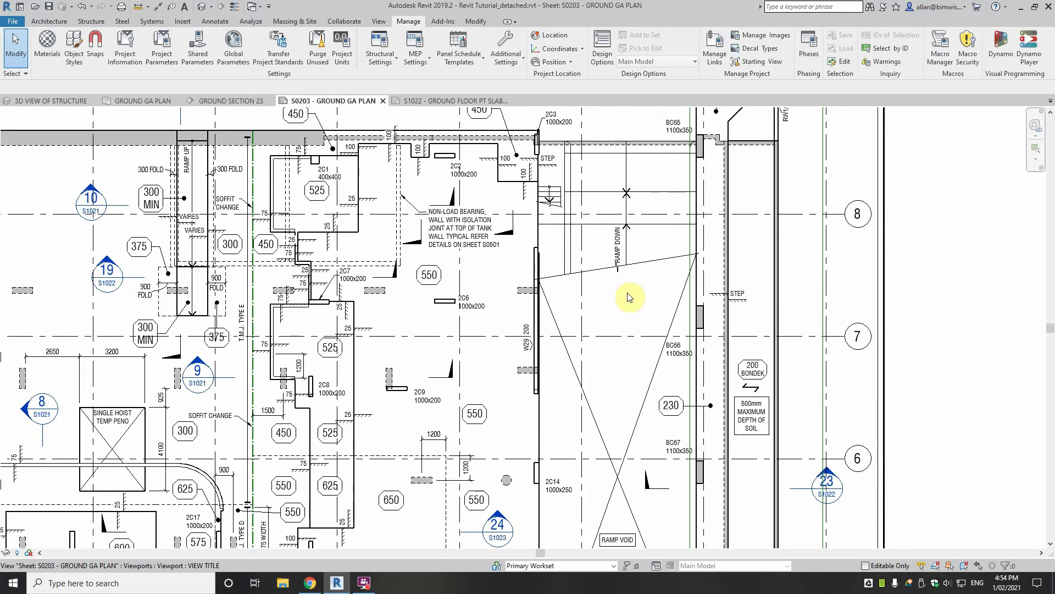
{"action": "scroll", "coordinate": [627, 292], "scroll_direction": "down", "scroll_amount": 2}
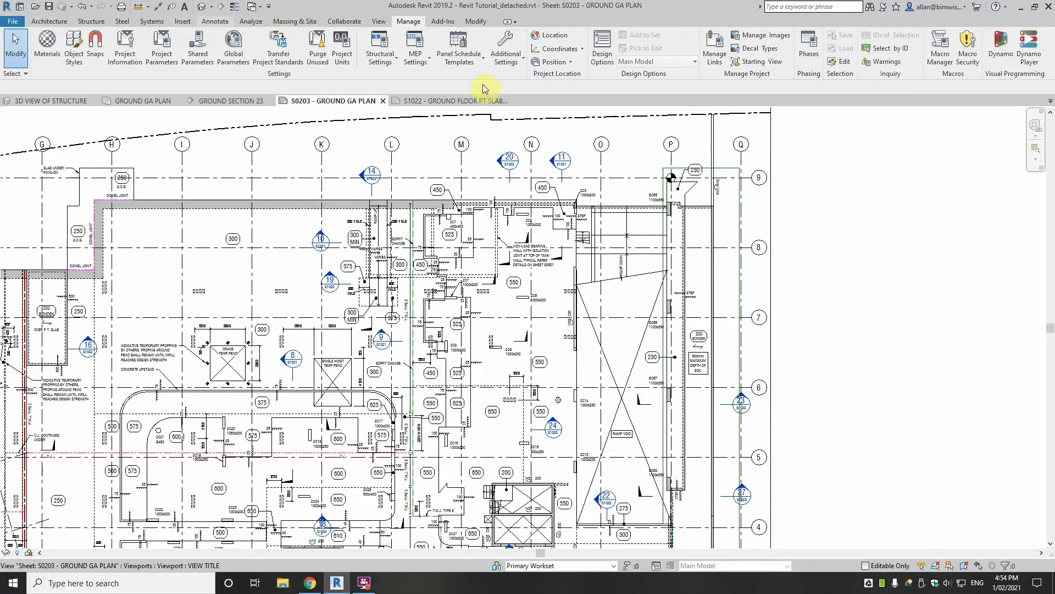
{"action": "scroll", "coordinate": [439, 69], "scroll_direction": "up", "scroll_amount": 5}
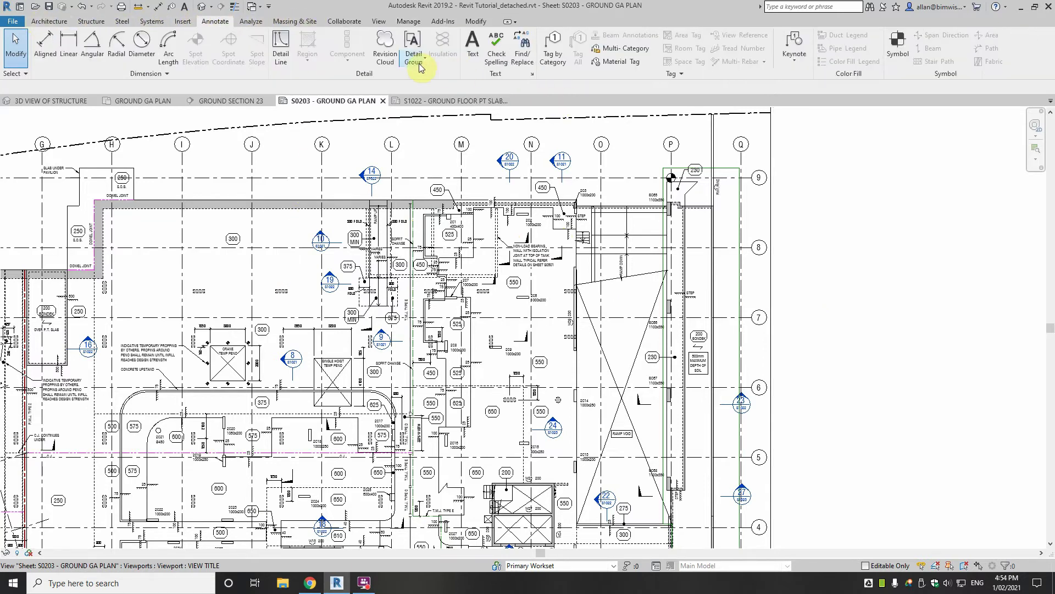
{"action": "left_click", "coordinate": [385, 48]}
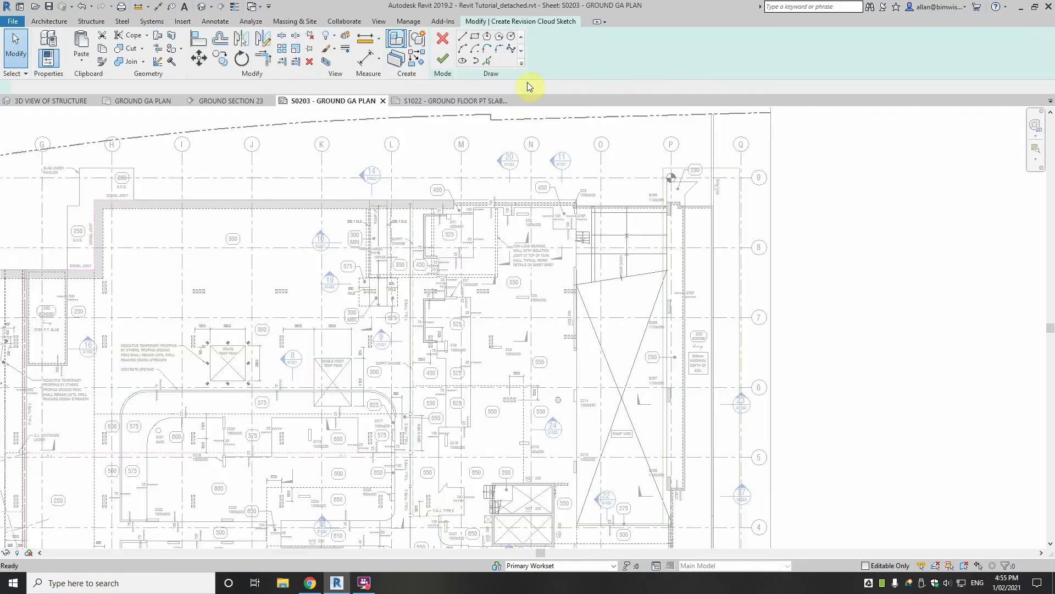
{"action": "left_click", "coordinate": [464, 41]}
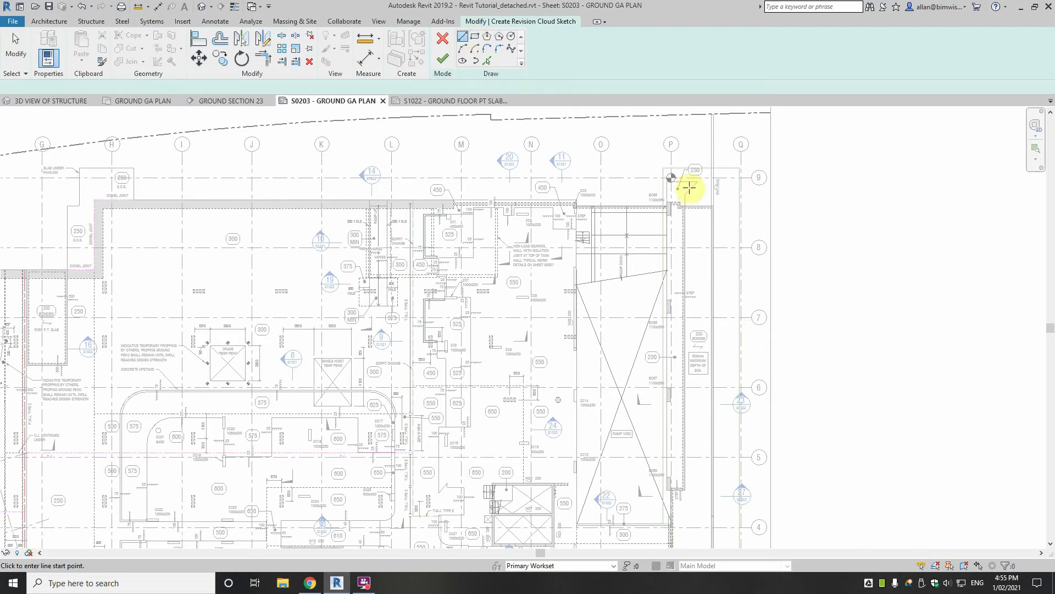
{"action": "scroll", "coordinate": [683, 183], "scroll_direction": "up", "scroll_amount": 4}
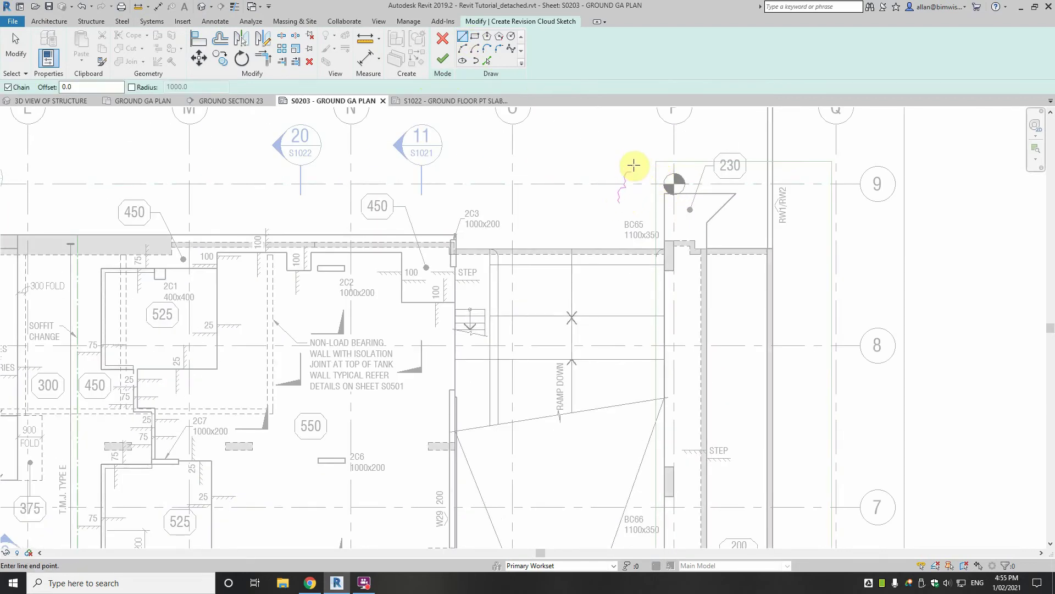
{"action": "left_click", "coordinate": [750, 144]}
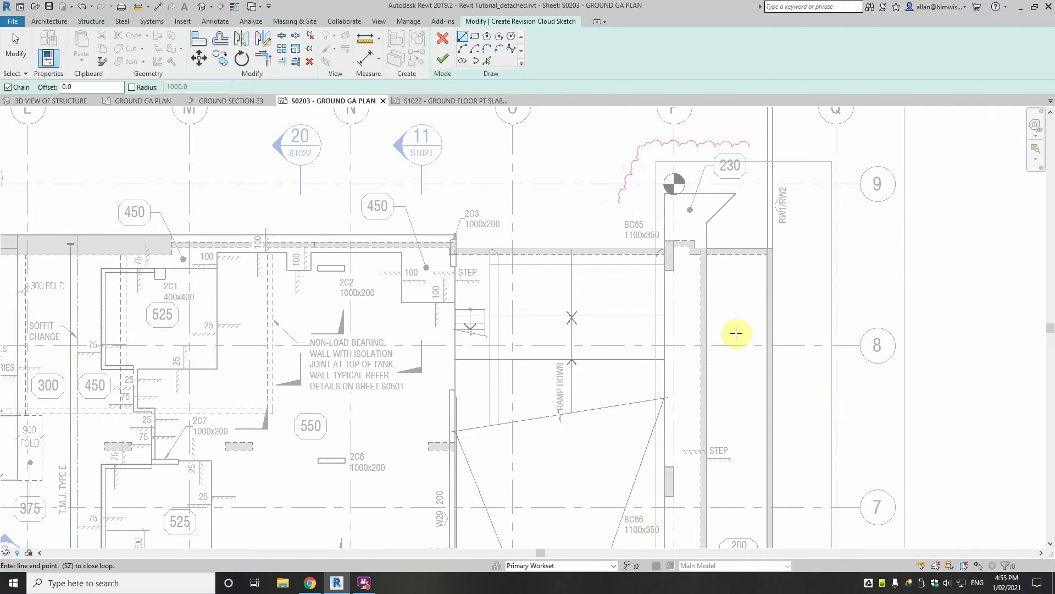
{"action": "left_click", "coordinate": [725, 359]}
{"action": "mouse_move", "coordinate": [725, 496]}
{"action": "middle_mouse_down"}
{"action": "mouse_move", "coordinate": [747, 308]}
{"action": "mouse_move", "coordinate": [741, 191]}
{"action": "middle_mouse_up"}
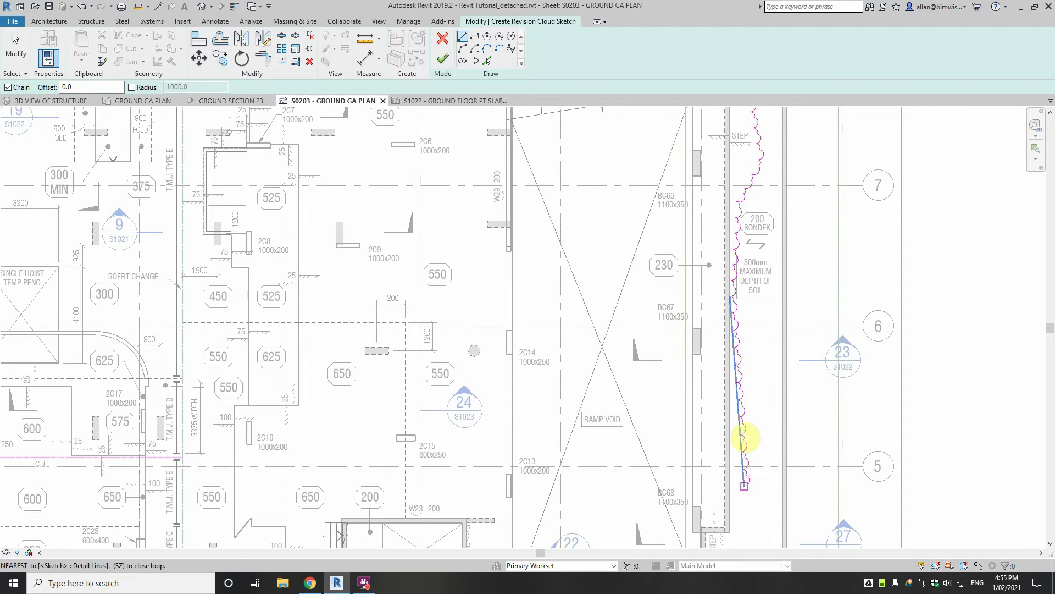
Continue the cloud around the strip's lower end below grid 5, close it along the ramp side and finish the sketch.
{"action": "scroll", "coordinate": [742, 484], "scroll_direction": "down", "scroll_amount": 2}
{"action": "left_click", "coordinate": [690, 506]}
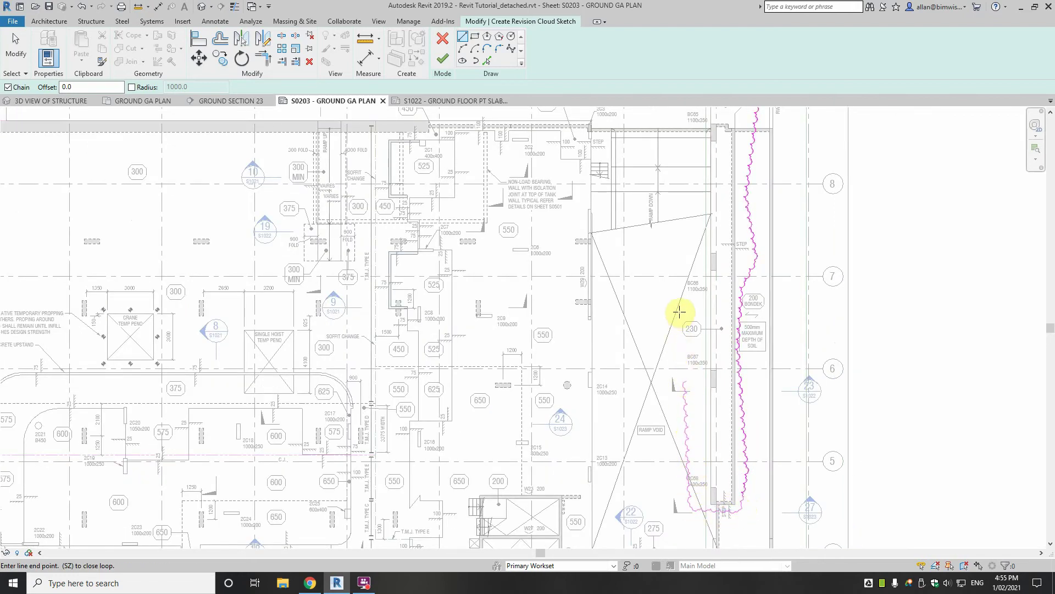
{"action": "scroll", "coordinate": [695, 227], "scroll_direction": "down", "scroll_amount": 1}
{"action": "middle_click_drag", "start_coordinate": [696, 227], "coordinate": [676, 337]}
{"action": "left_click", "coordinate": [665, 229]}
{"action": "scroll", "coordinate": [676, 229], "scroll_direction": "down", "scroll_amount": 3}
{"action": "left_click", "coordinate": [443, 59]}
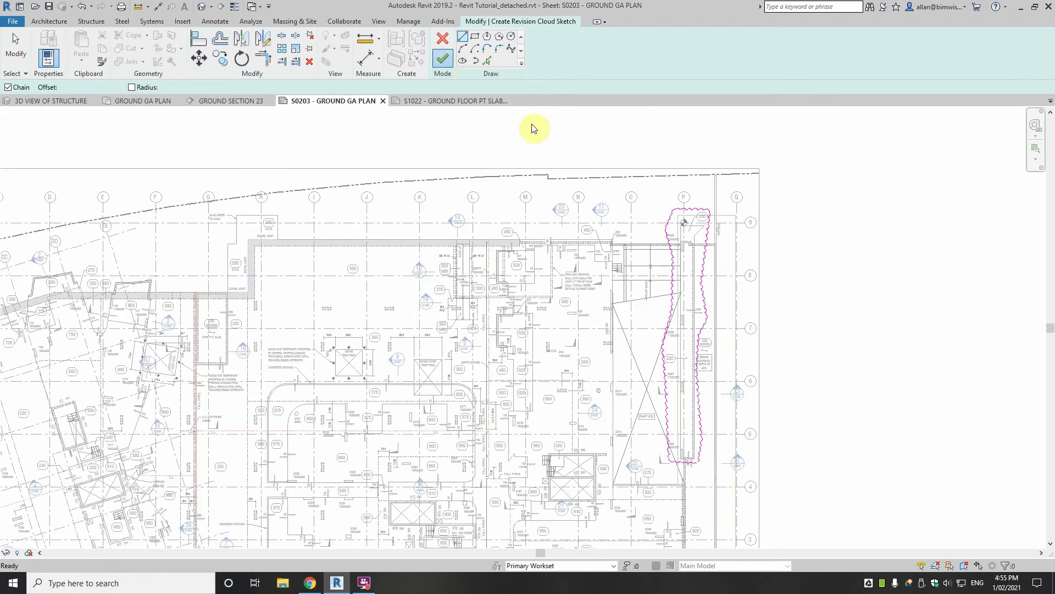
Deselect the revision cloud and check the whole of sheet S0203 in a print preview of the current window.
{"action": "scroll", "coordinate": [693, 220], "scroll_direction": "up", "scroll_amount": 4}
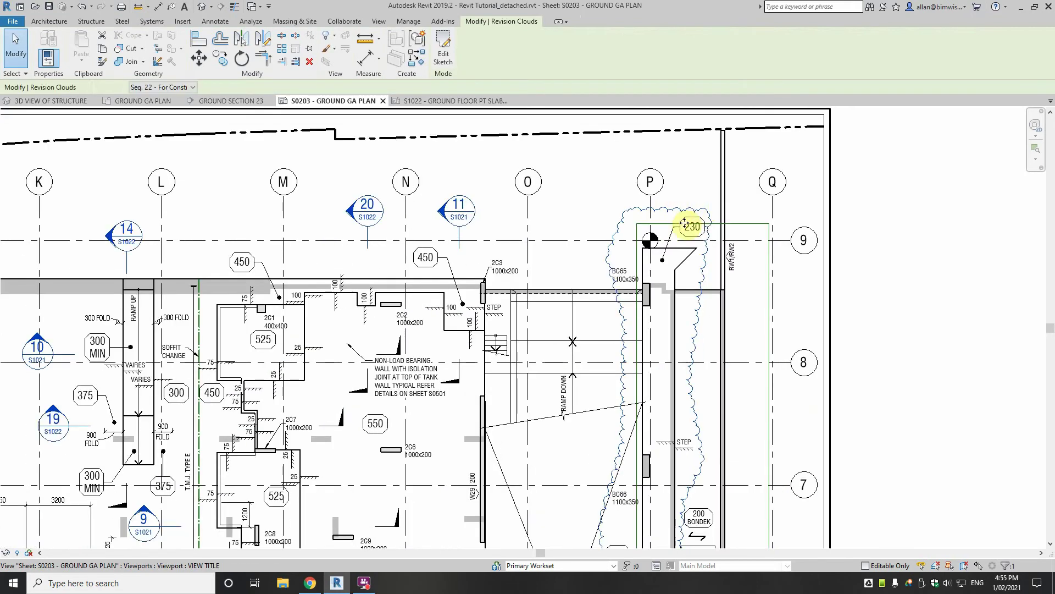
{"action": "scroll", "coordinate": [693, 230], "scroll_direction": "down", "scroll_amount": 3}
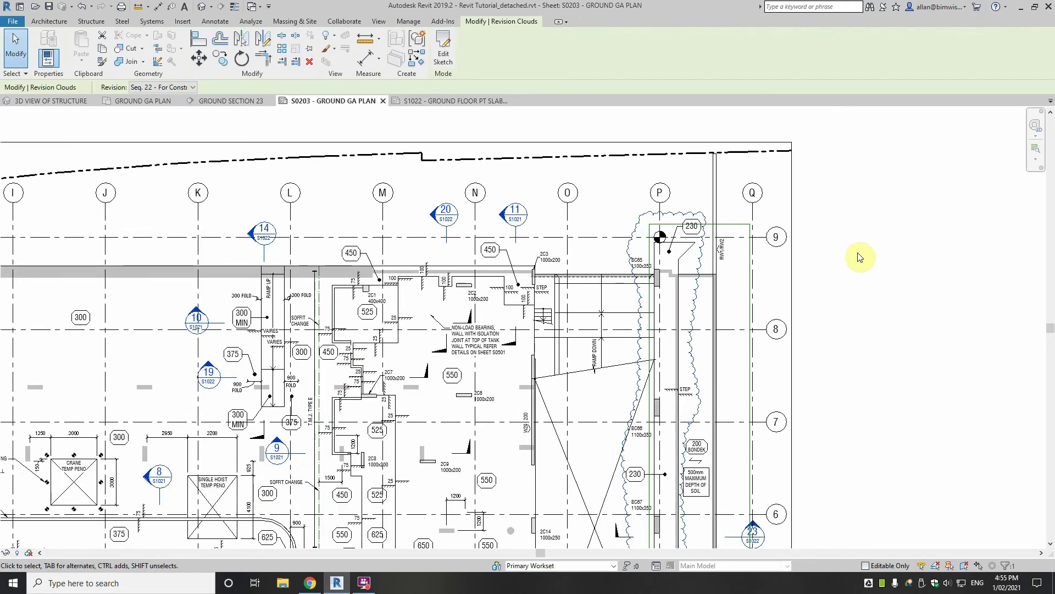
{"action": "left_click", "coordinate": [860, 255]}
{"action": "scroll", "coordinate": [913, 358], "scroll_direction": "down", "scroll_amount": 3}
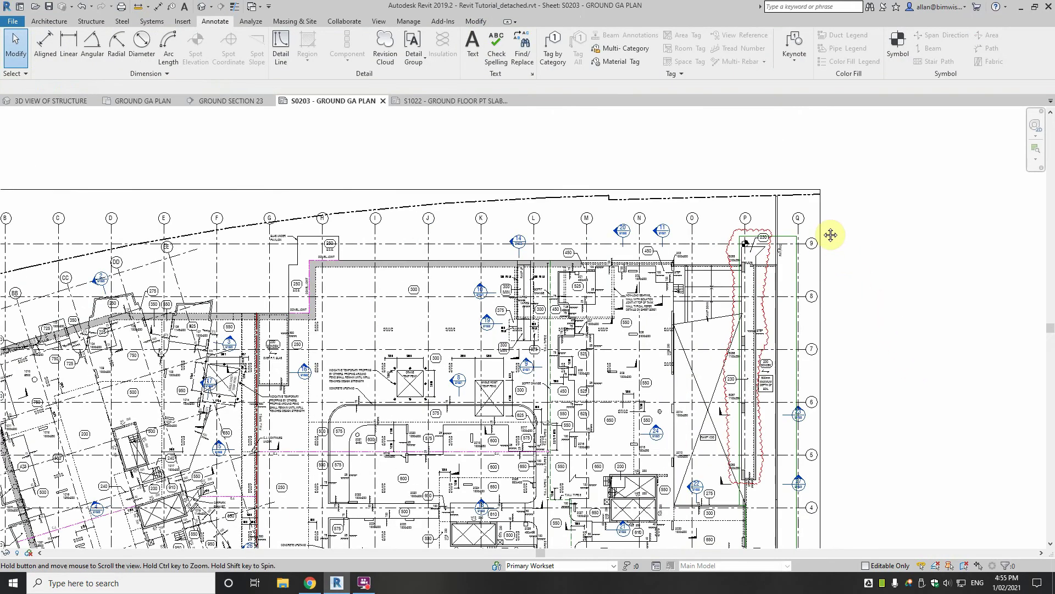
{"action": "scroll", "coordinate": [723, 207], "scroll_direction": "down", "scroll_amount": 3}
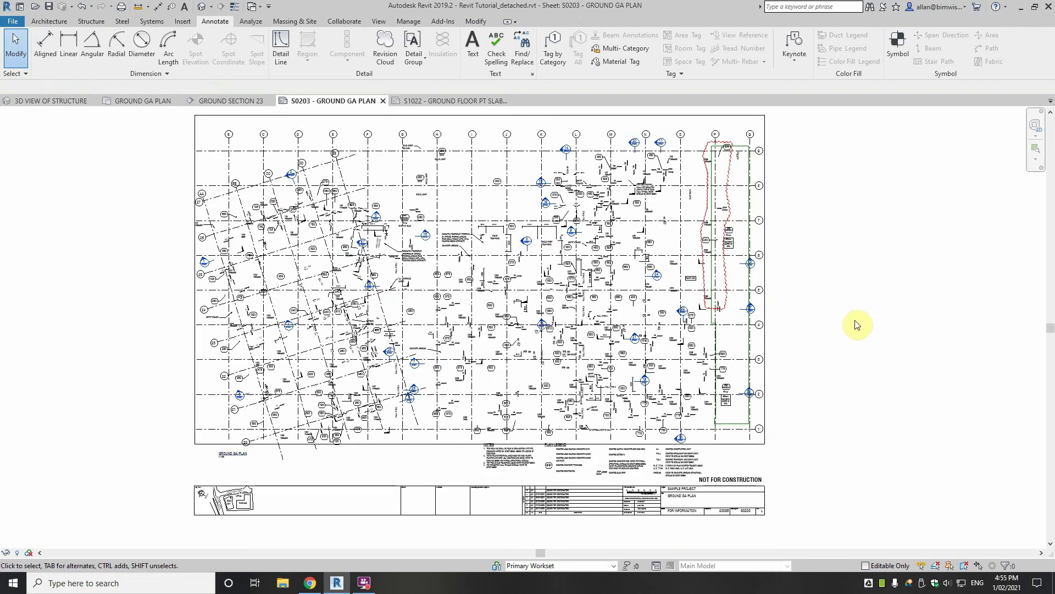
{"action": "scroll", "coordinate": [769, 467], "scroll_direction": "up", "scroll_amount": 1}
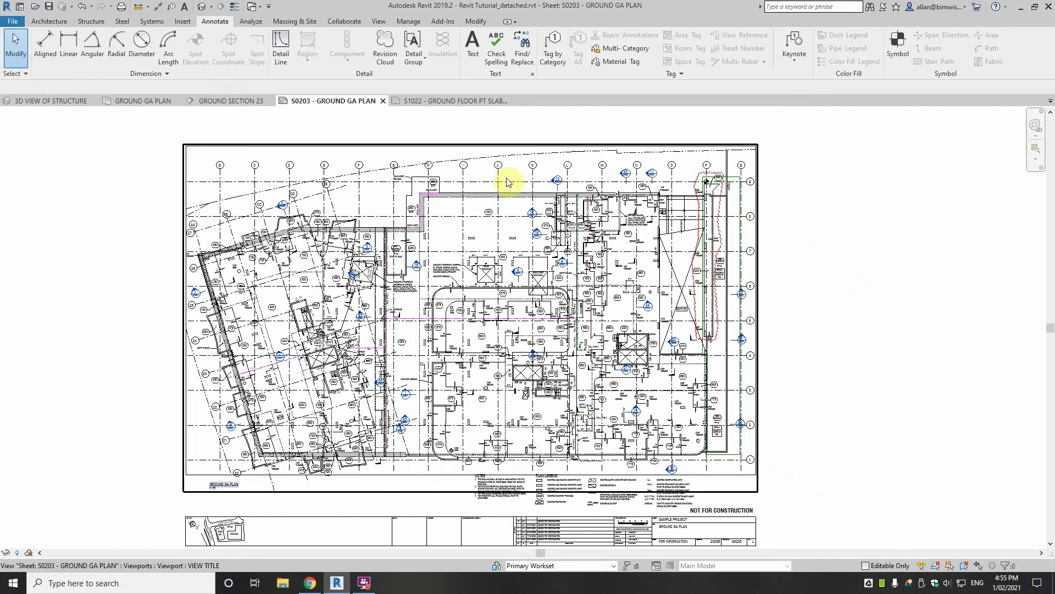
{"action": "left_click", "coordinate": [10, 22]}
{"action": "left_click", "coordinate": [44, 229]}
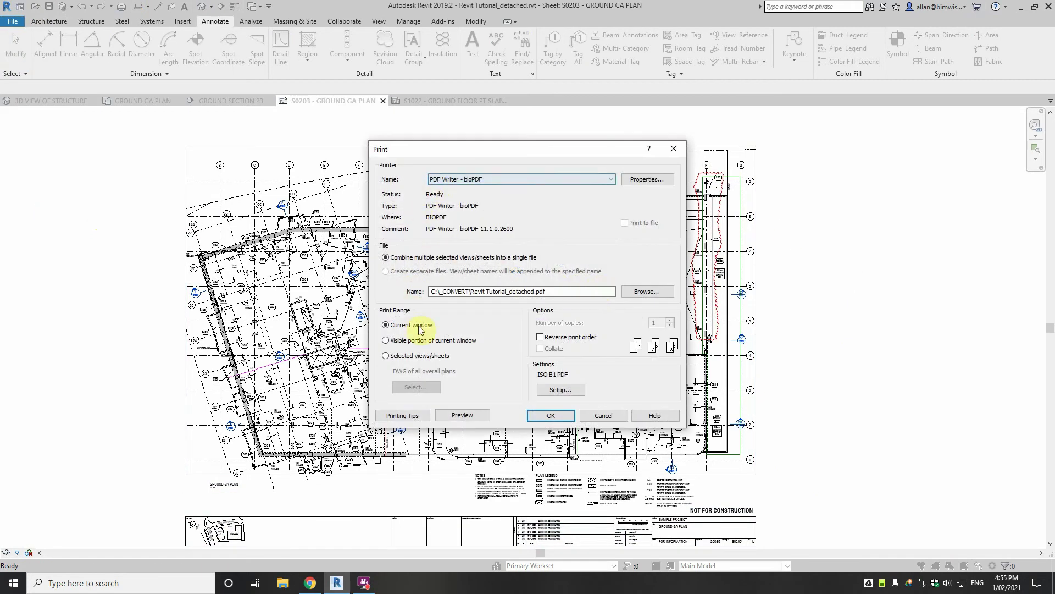
{"action": "left_click", "coordinate": [460, 417]}
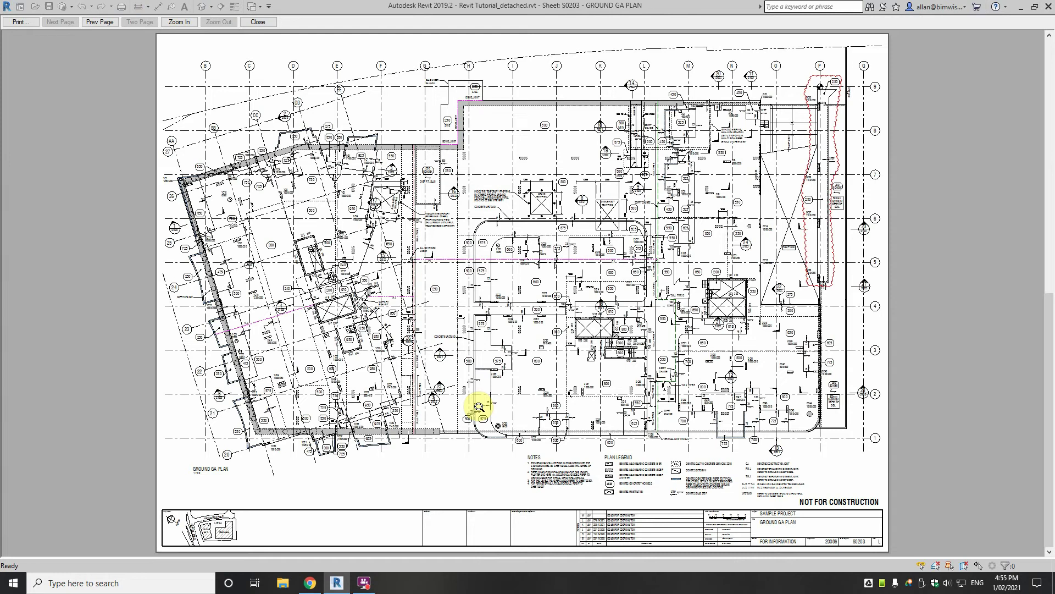
{"action": "left_click", "coordinate": [259, 22]}
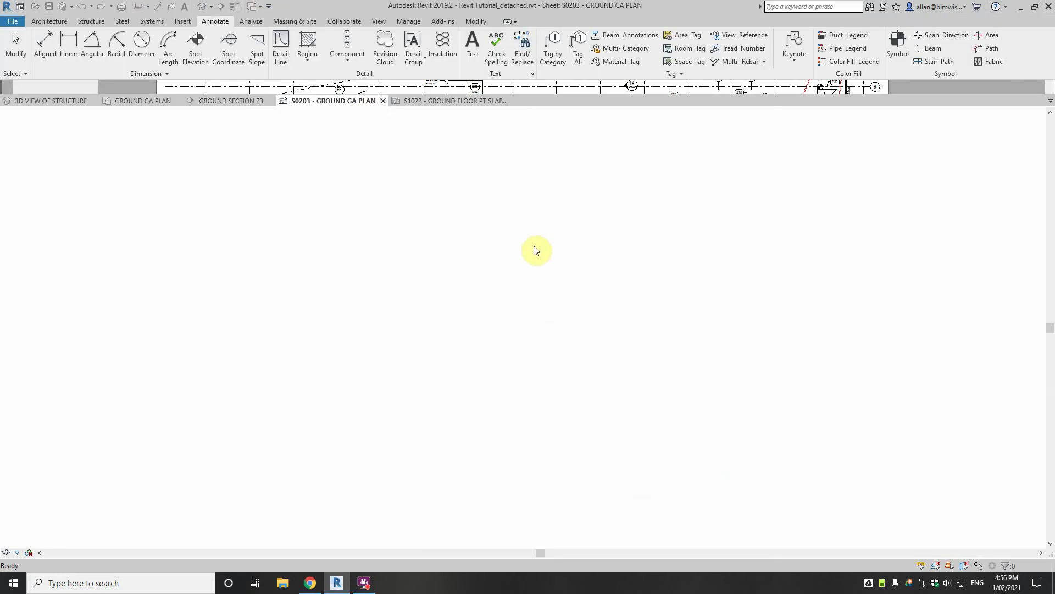
Switch to sheet S1022 at section 23 and start a revision cloud sketch.
{"action": "left_click", "coordinate": [463, 100]}
{"action": "scroll", "coordinate": [780, 277], "scroll_direction": "down", "scroll_amount": 2}
{"action": "middle_click_drag", "start_coordinate": [767, 291], "coordinate": [444, 534]}
{"action": "scroll", "coordinate": [525, 430], "scroll_direction": "down", "scroll_amount": 2}
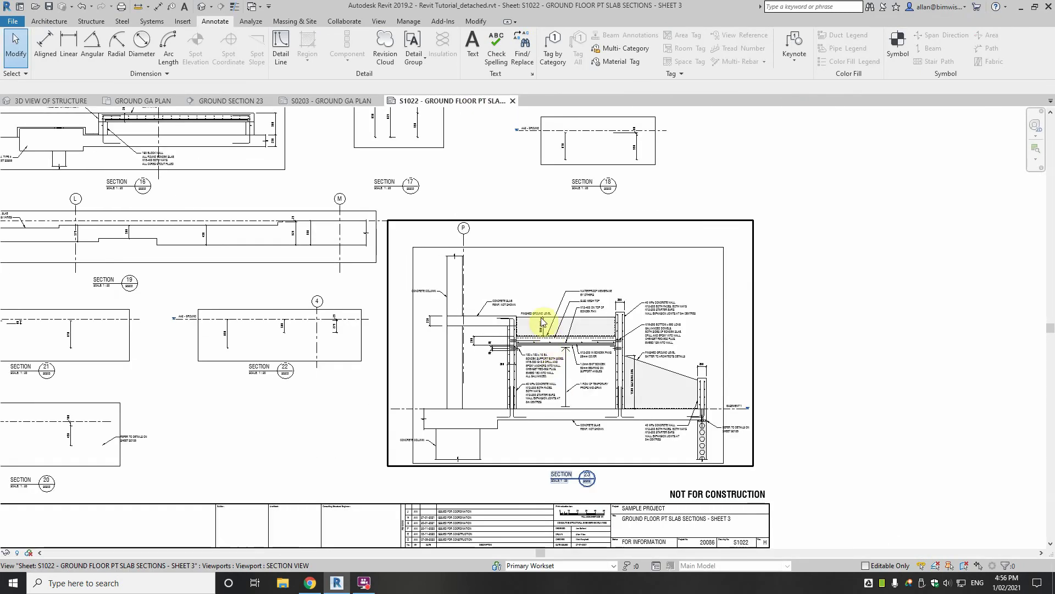
{"action": "left_click", "coordinate": [383, 45]}
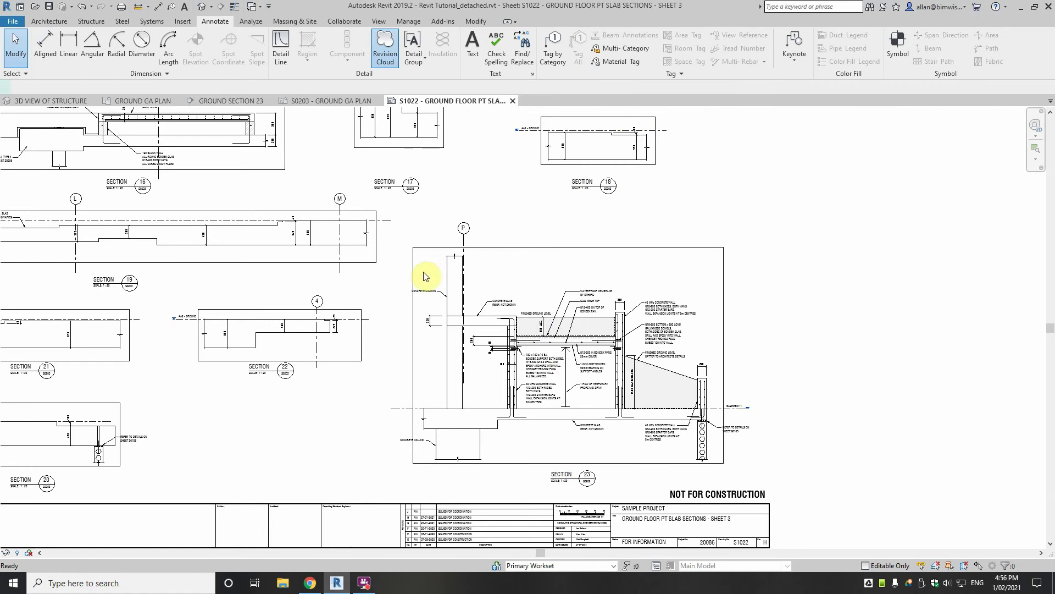
{"action": "scroll", "coordinate": [424, 300], "scroll_direction": "up", "scroll_amount": 4}
{"action": "left_click", "coordinate": [427, 296]}
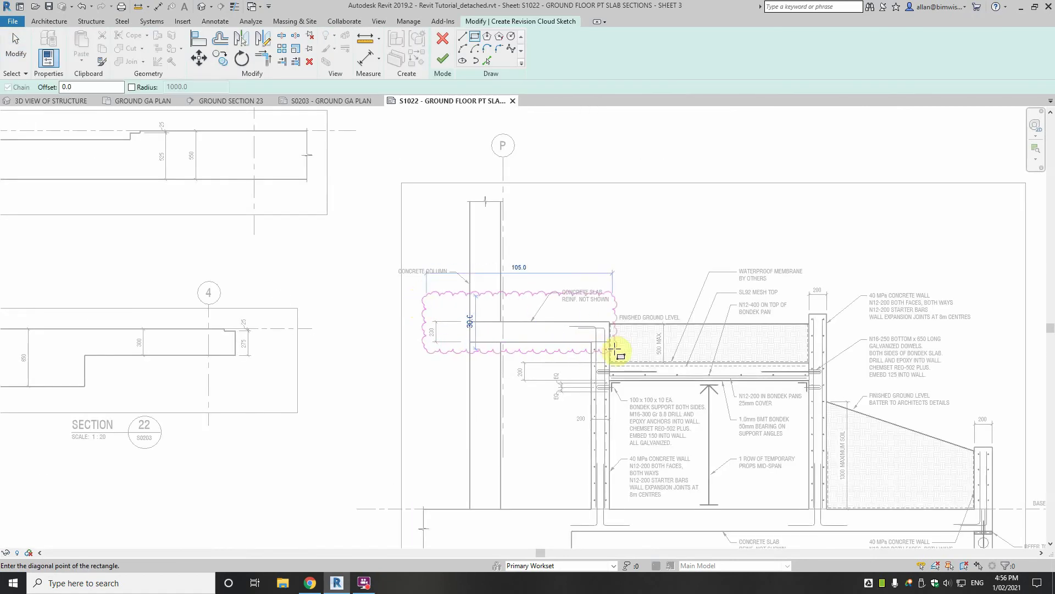
{"action": "left_click", "coordinate": [462, 40]}
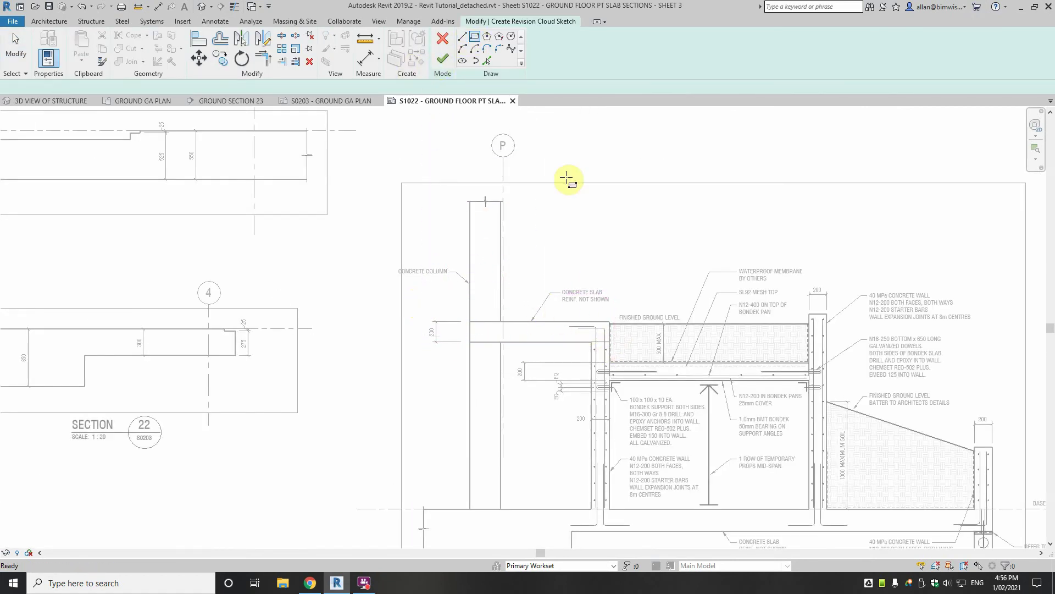
{"action": "left_click", "coordinate": [544, 233]}
{"action": "left_click", "coordinate": [462, 37]}
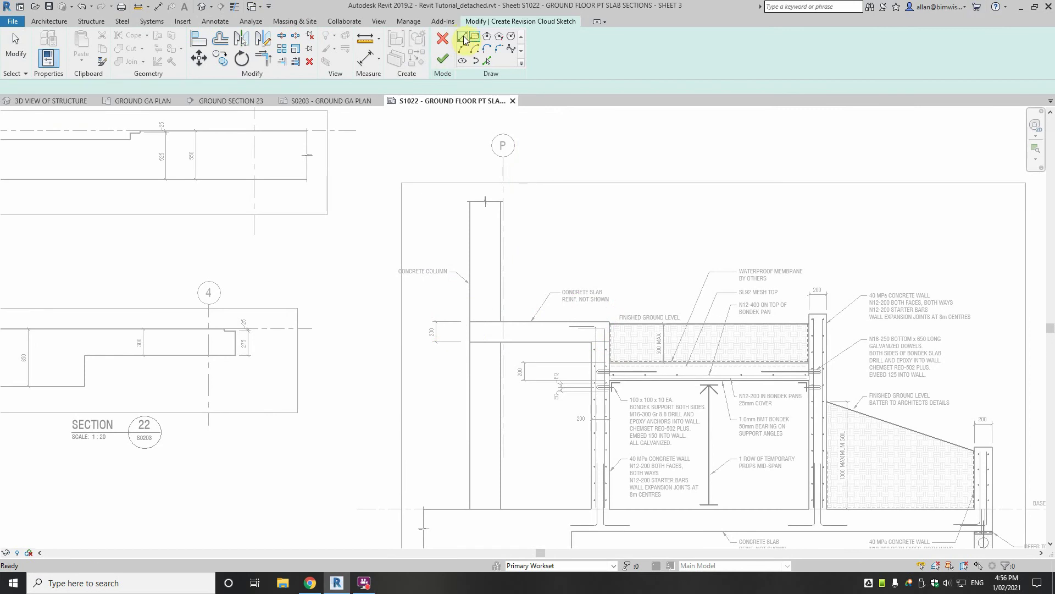
{"action": "left_click", "coordinate": [521, 226]}
{"action": "key", "text": "Escape"}
{"action": "key", "text": "Escape"}
{"action": "left_click_drag", "start_coordinate": [657, 196], "coordinate": [555, 269]}
{"action": "key", "text": "Delete"}
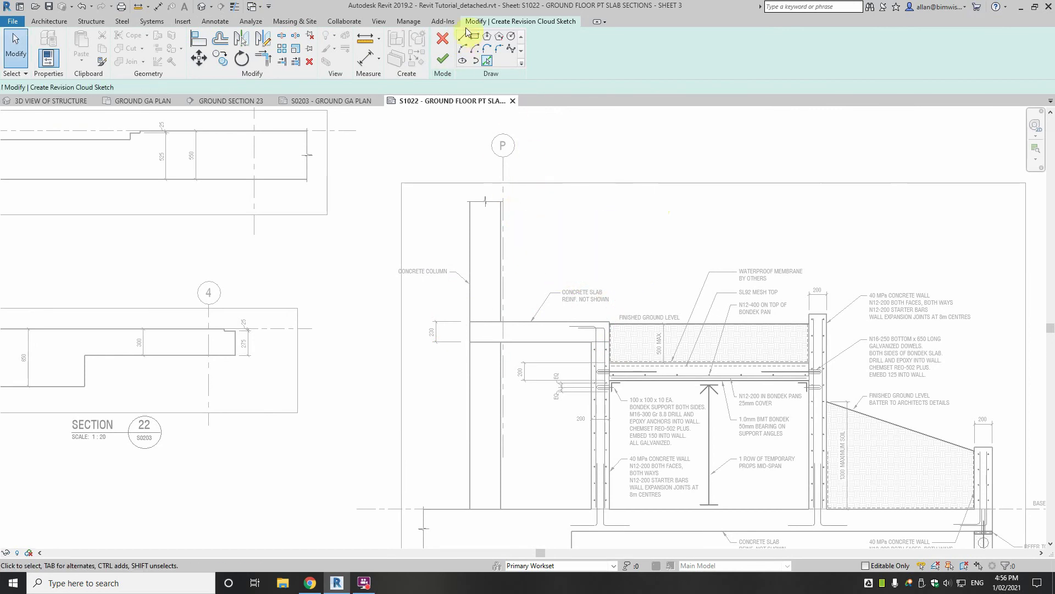
Sketch a rectangular revision cloud around the slab and its 230 dimension at grid P in section 23, then finish and deselect it.
{"action": "left_click", "coordinate": [475, 38]}
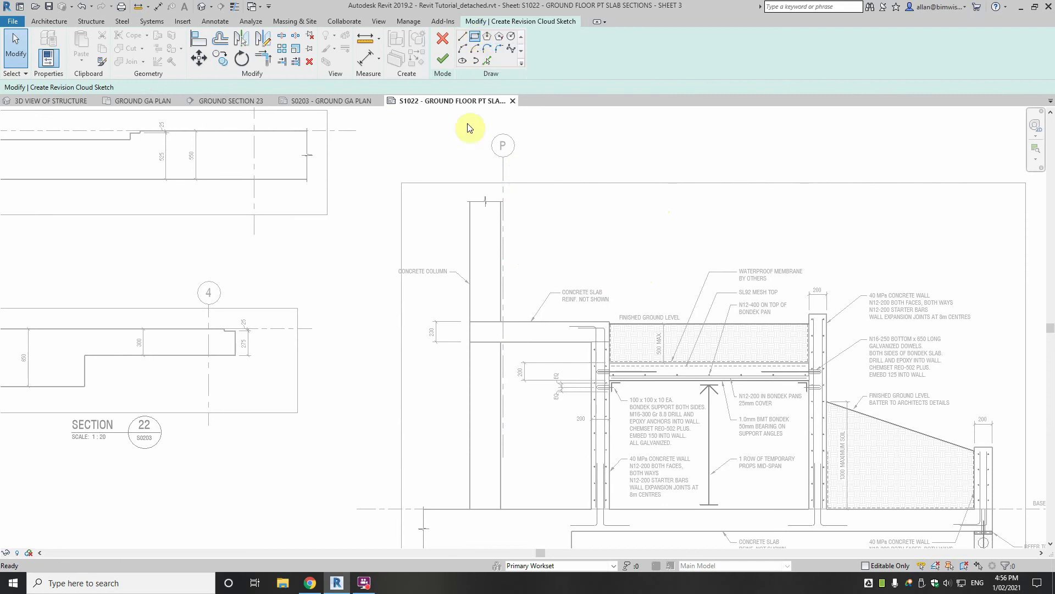
{"action": "left_click", "coordinate": [417, 280]}
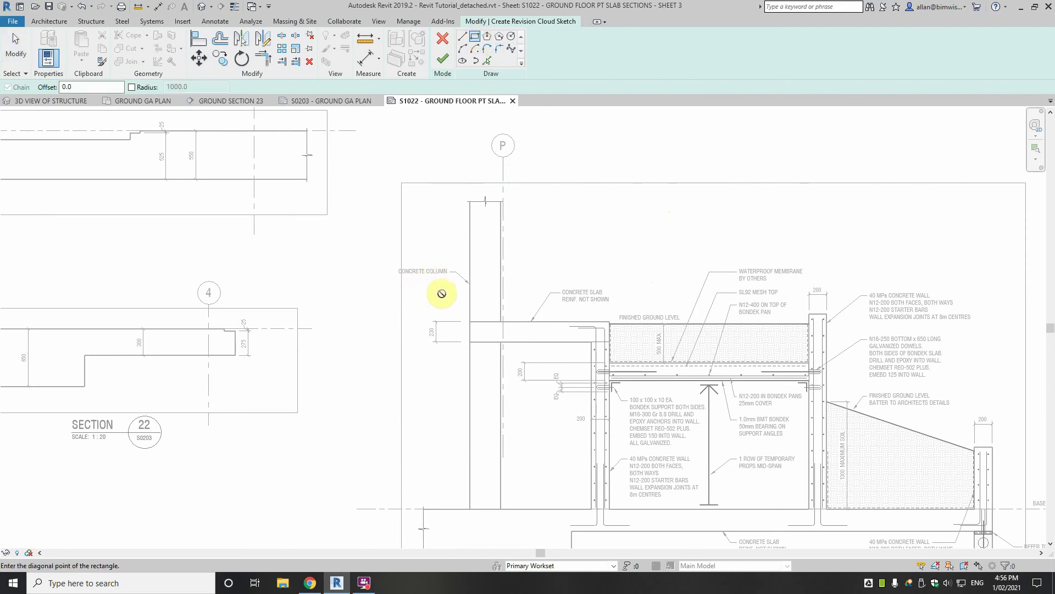
{"action": "left_click", "coordinate": [618, 350]}
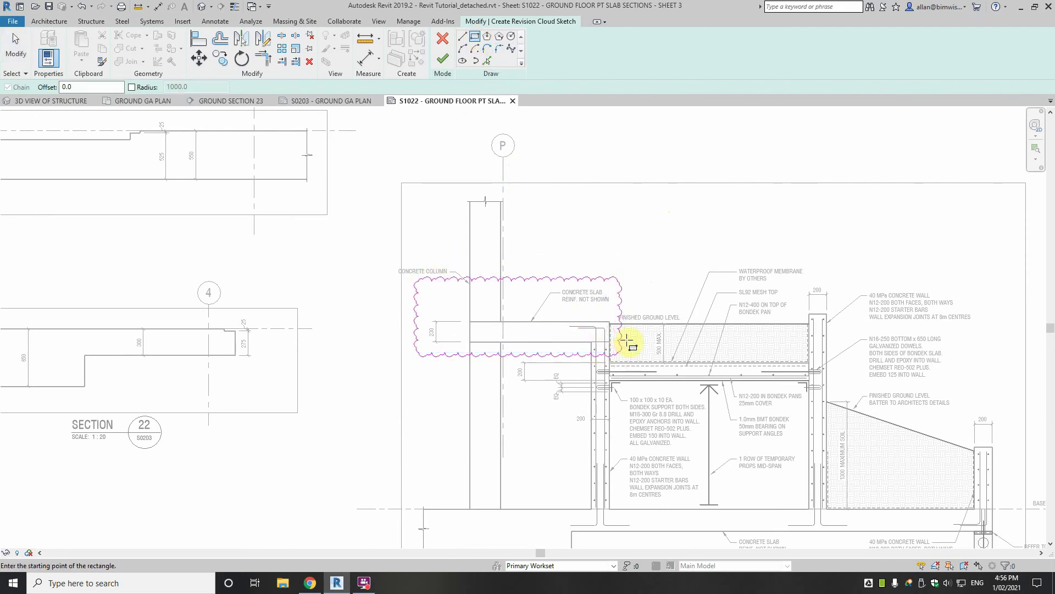
{"action": "left_click", "coordinate": [442, 58]}
{"action": "scroll", "coordinate": [553, 242], "scroll_direction": "down", "scroll_amount": 3}
{"action": "scroll", "coordinate": [562, 229], "scroll_direction": "down", "scroll_amount": 3}
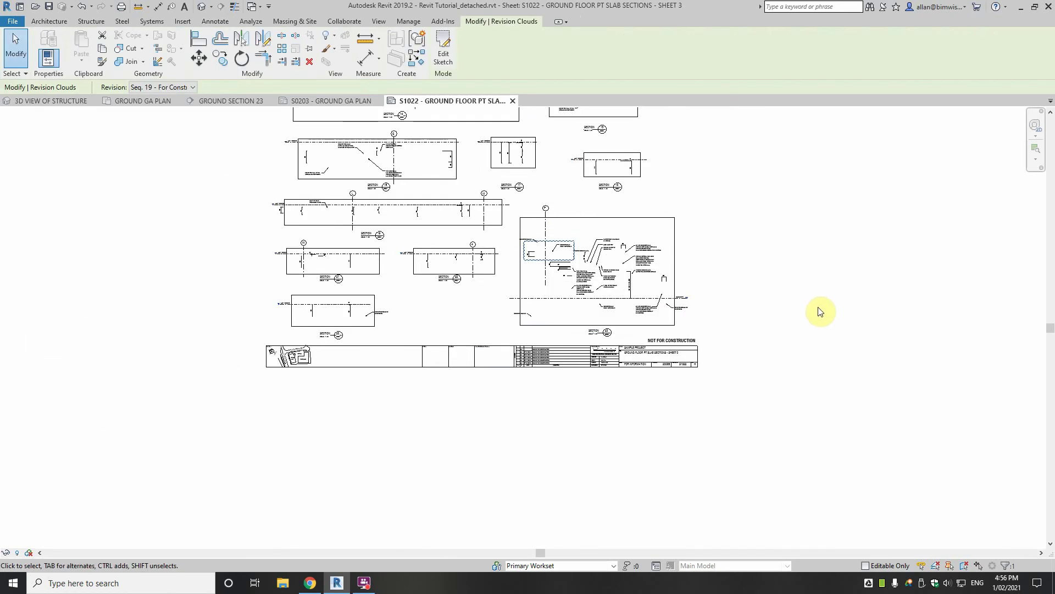
{"action": "left_click", "coordinate": [818, 307]}
Check the revision list in the title block of sheet S1022 and the clouded area of section 23.
{"action": "scroll", "coordinate": [670, 247], "scroll_direction": "up", "scroll_amount": 2}
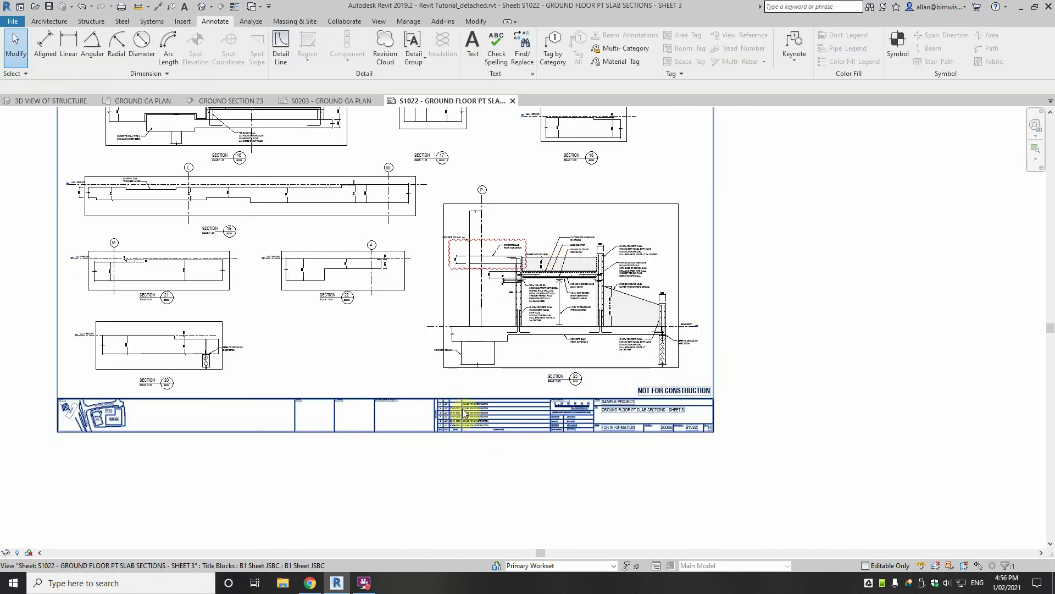
{"action": "scroll", "coordinate": [445, 405], "scroll_direction": "up", "scroll_amount": 3}
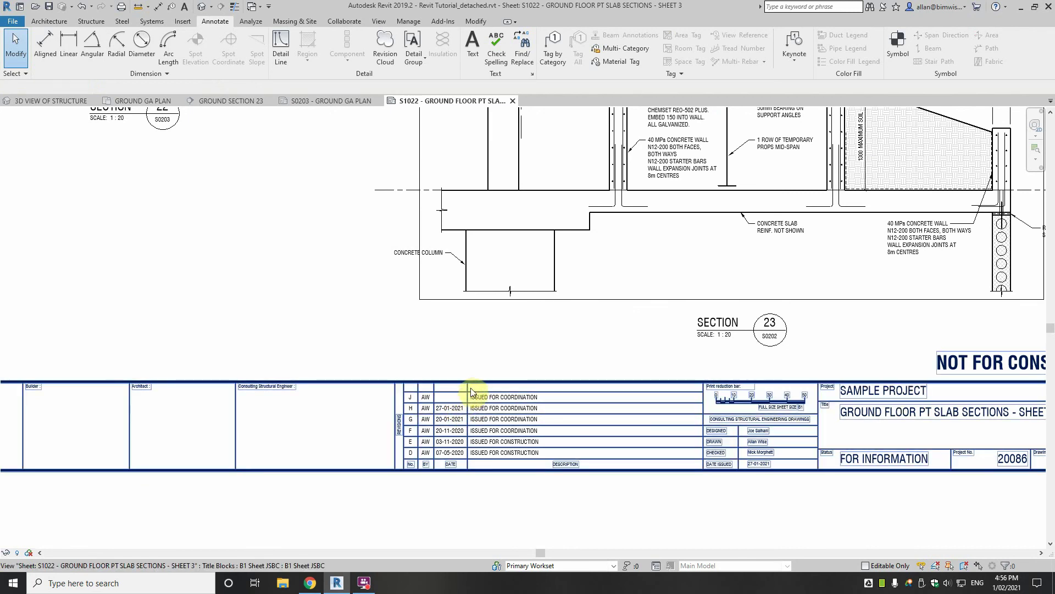
{"action": "scroll", "coordinate": [471, 392], "scroll_direction": "down", "scroll_amount": 5}
{"action": "scroll", "coordinate": [440, 216], "scroll_direction": "down", "scroll_amount": 2}
{"action": "middle_click_drag", "start_coordinate": [440, 217], "coordinate": [509, 399]}
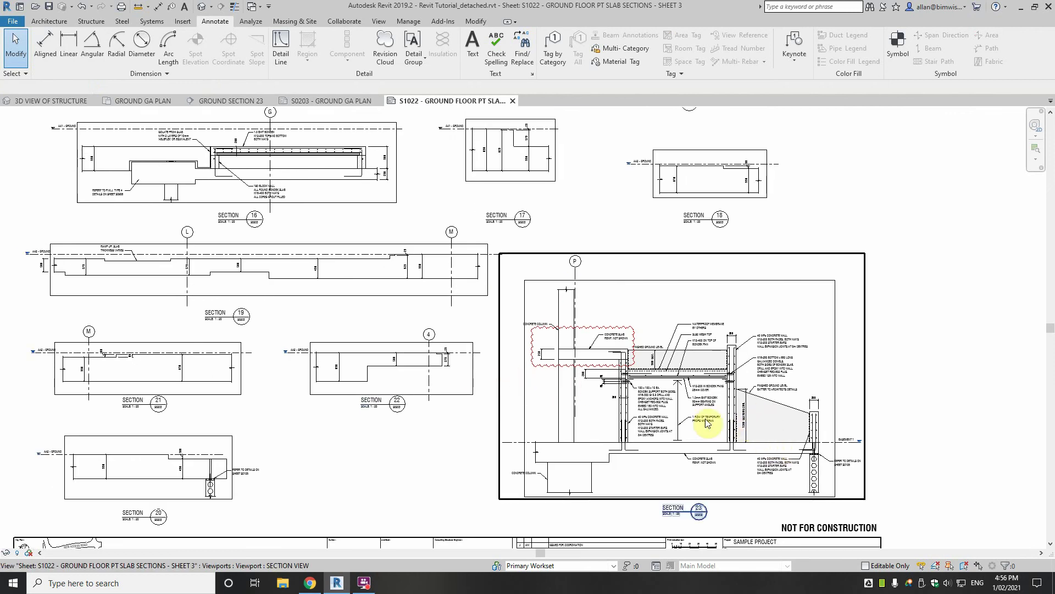
{"action": "scroll", "coordinate": [675, 417], "scroll_direction": "up", "scroll_amount": 2}
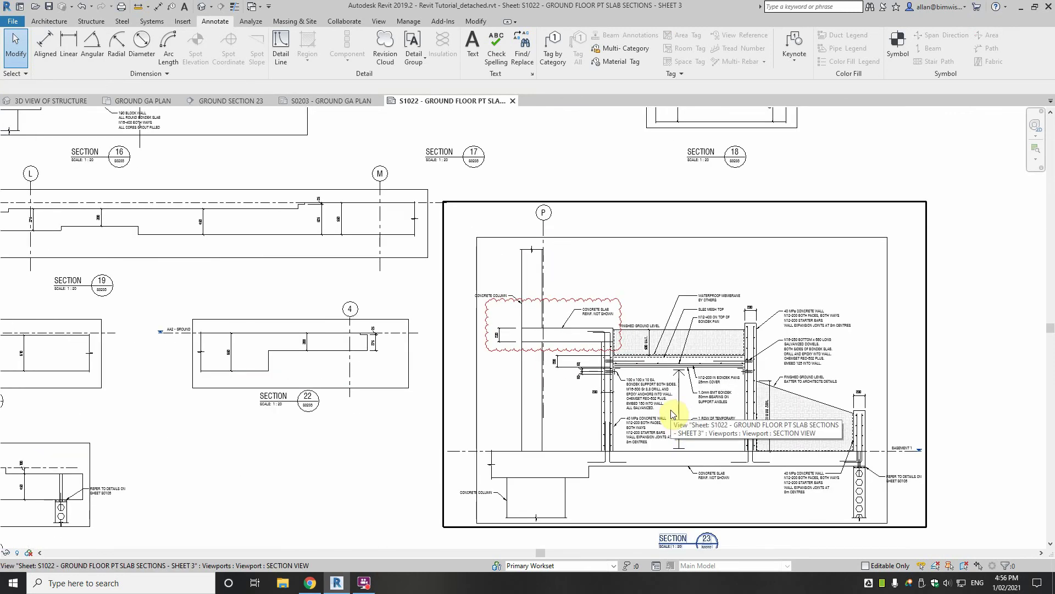